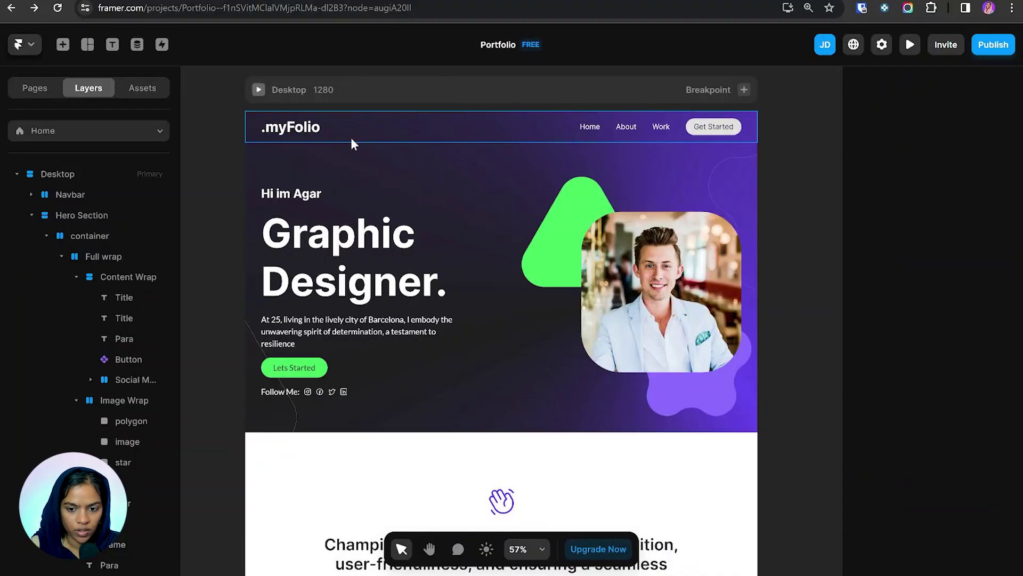
# Examine the navbar, its About link and Get Started button, and the page sections below that the links should lead to.
pyautogui.click(351, 138)
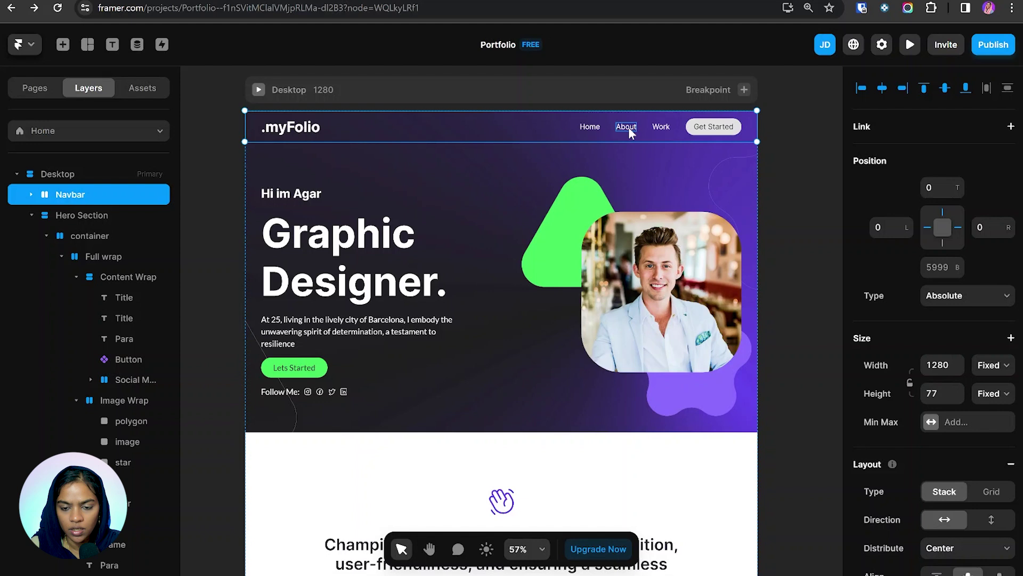
pyautogui.scroll(-4, 569, 394)
pyautogui.scroll(6, 657, 211)
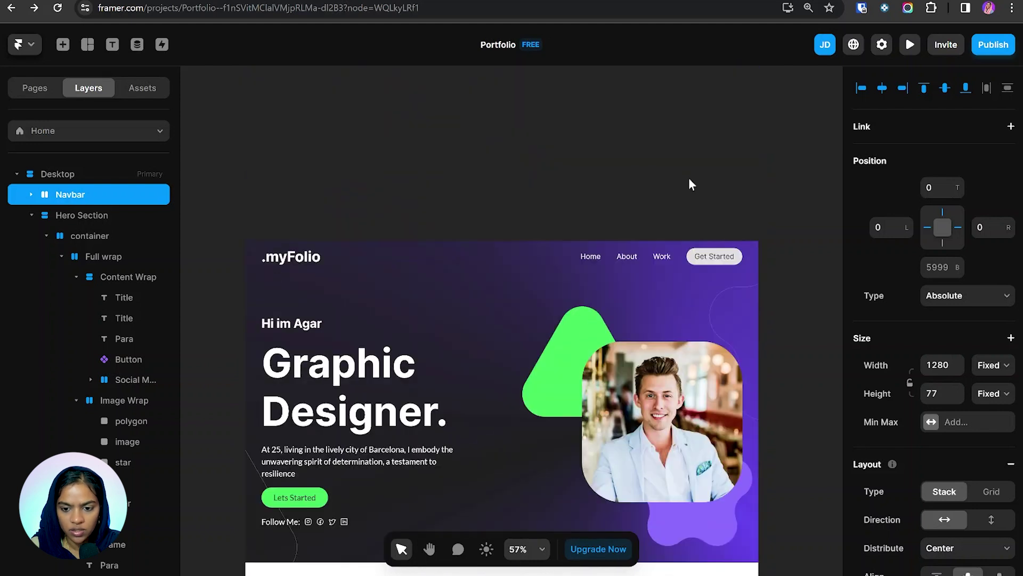
pyautogui.scroll(-3, 660, 234)
pyautogui.scroll(-3, 595, 260)
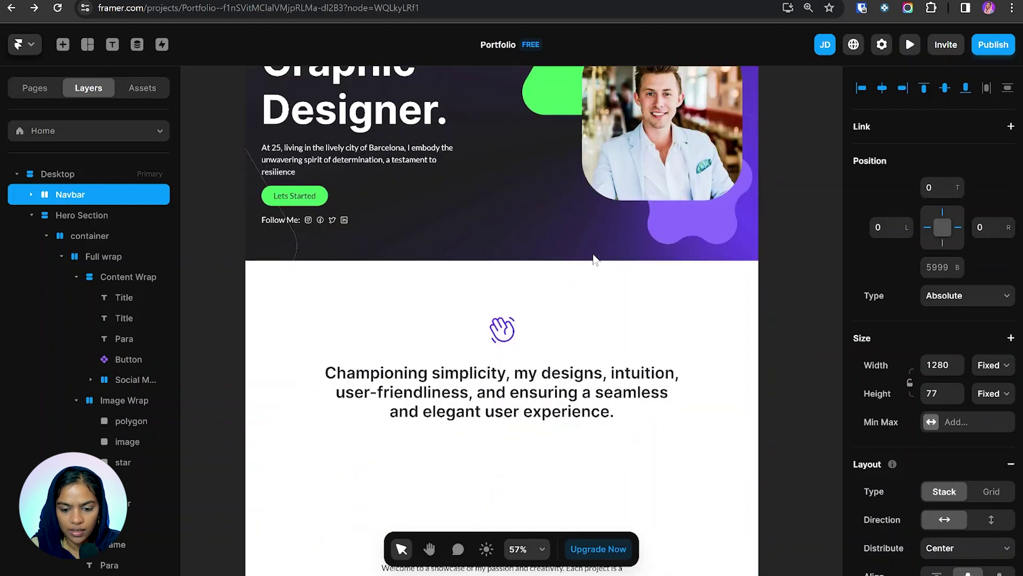
pyautogui.scroll(-8, 595, 259)
pyautogui.scroll(10, 549, 166)
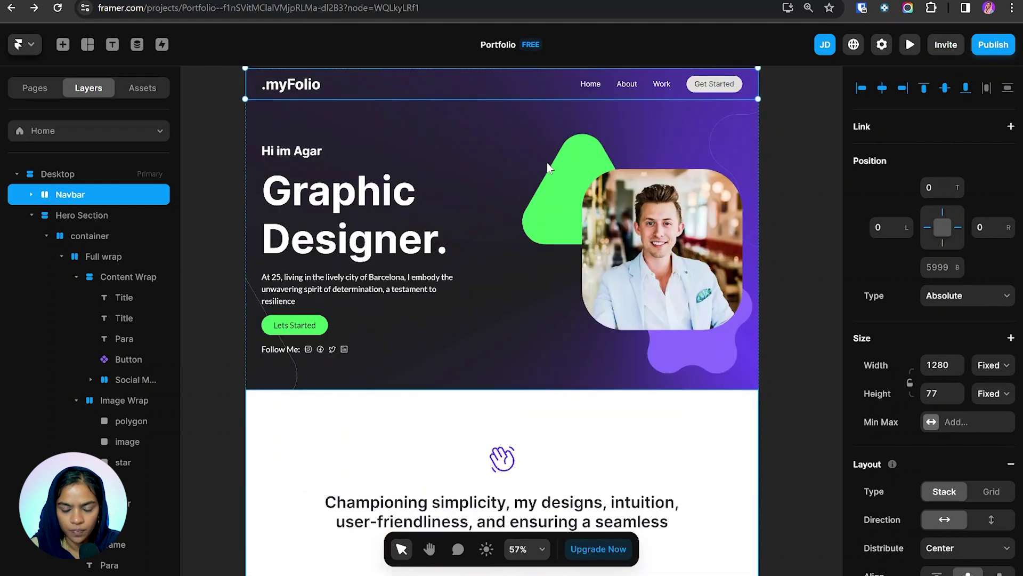
pyautogui.scroll(2, 549, 168)
pyautogui.click(714, 149)
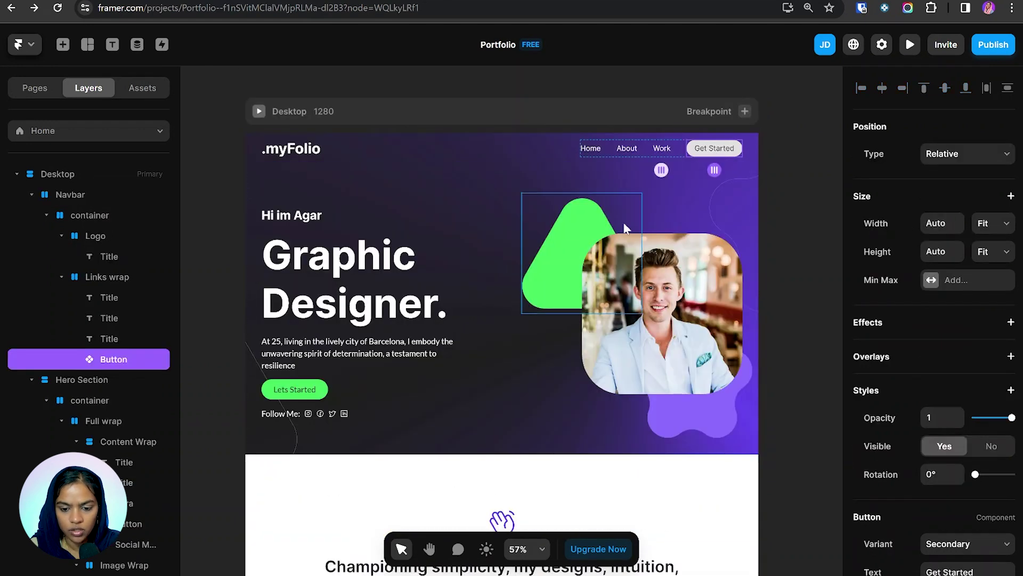
pyautogui.scroll(-15, 612, 235)
pyautogui.scroll(-3, 612, 234)
pyautogui.scroll(18, 523, 382)
pyautogui.scroll(3, 533, 383)
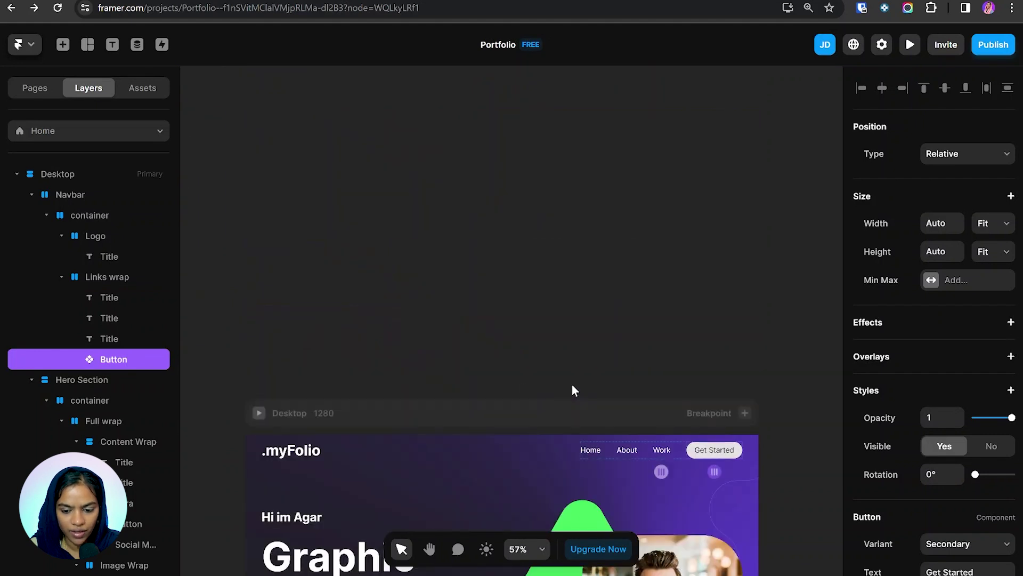
pyautogui.scroll(3, 602, 195)
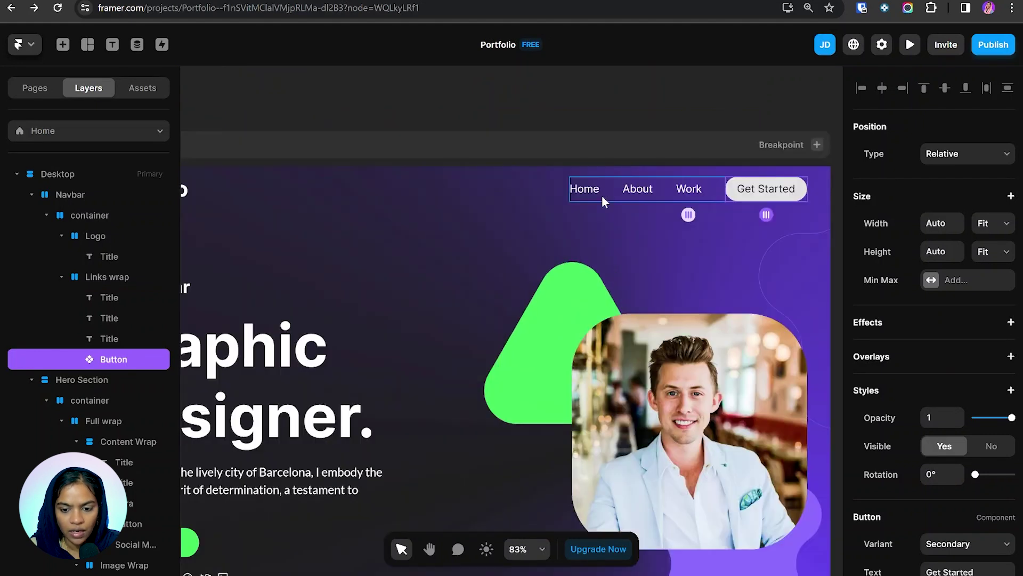
pyautogui.click(639, 191)
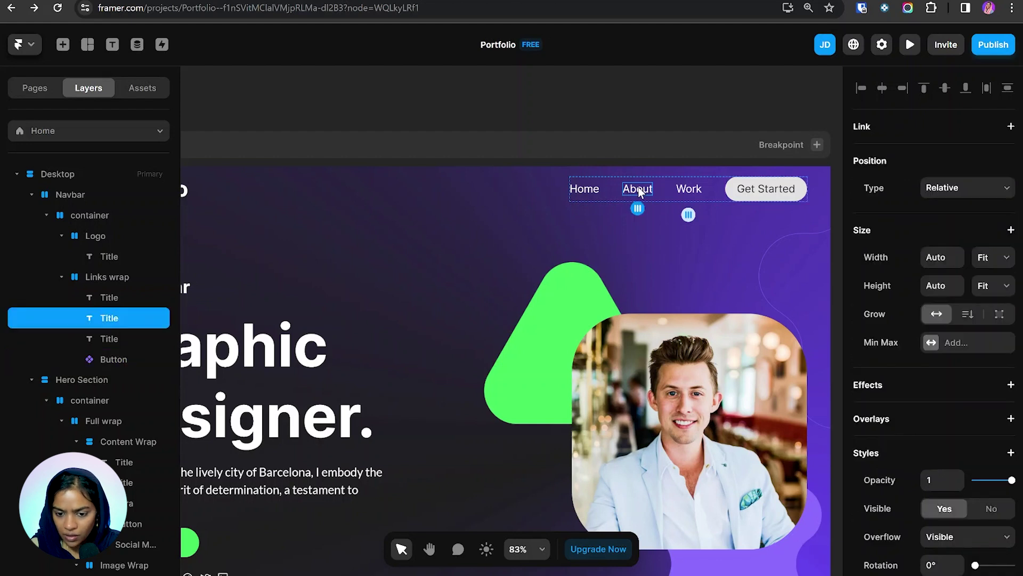
pyautogui.scroll(-8, 639, 190)
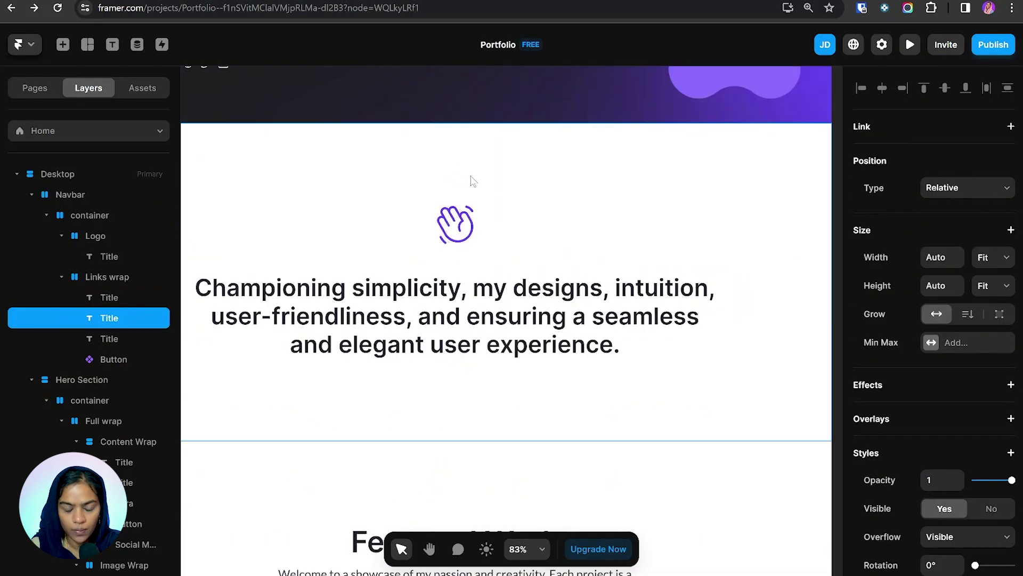
pyautogui.scroll(8, 472, 181)
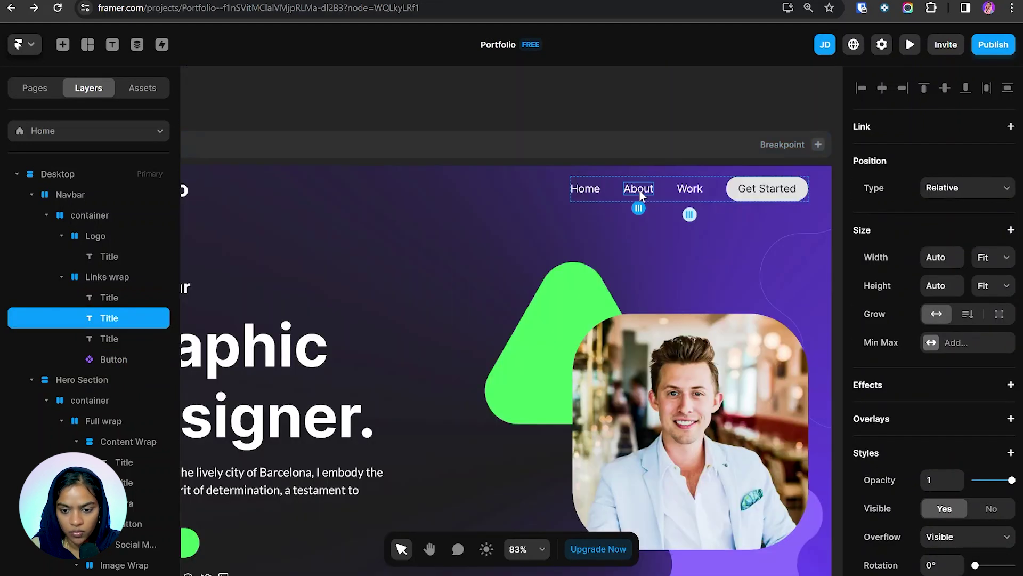
pyautogui.scroll(-8, 639, 188)
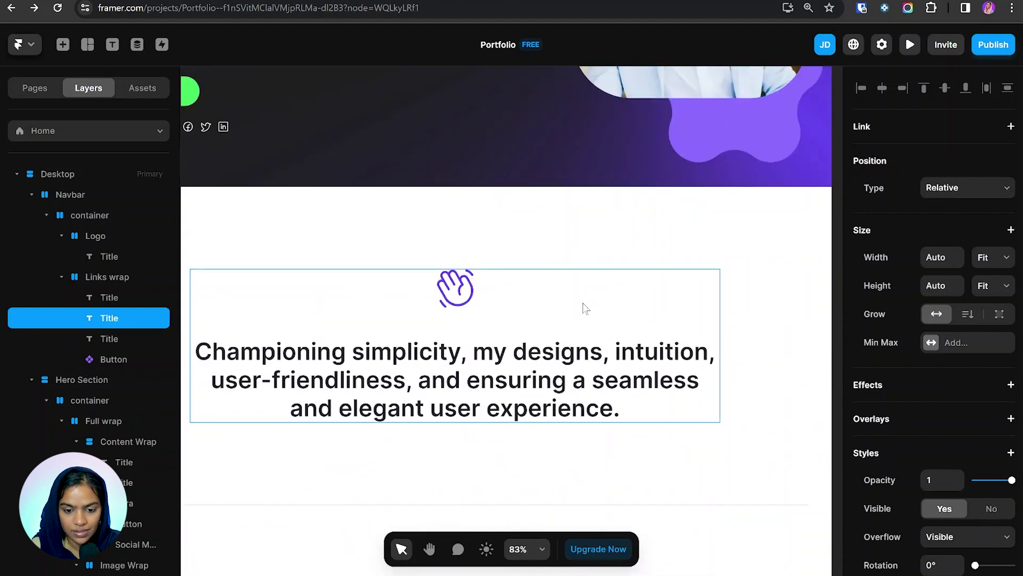
pyautogui.scroll(2, 586, 308)
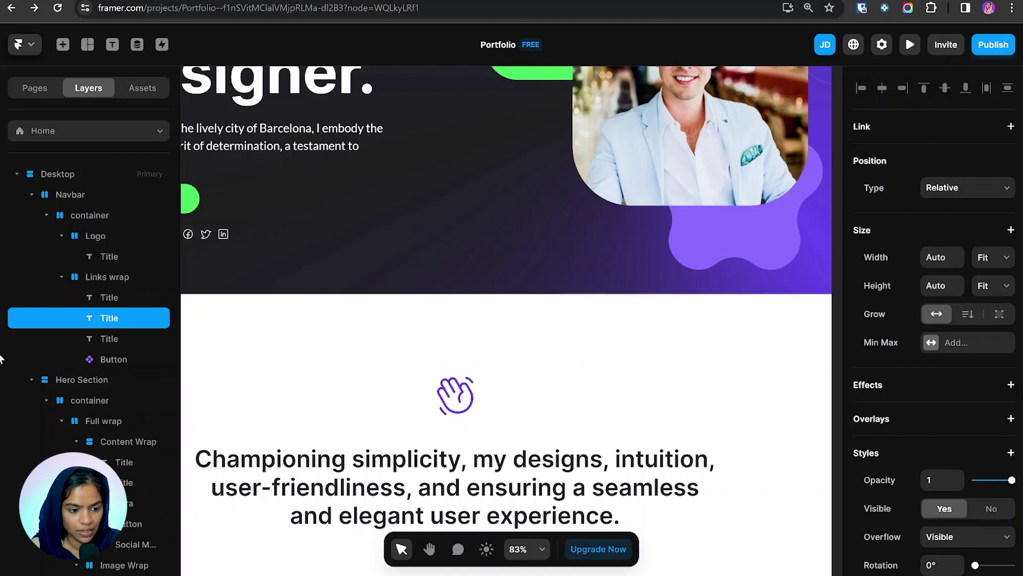
# Collapse the Navbar and Hero Section layers and add a scroll section named "about" to the About Section.
pyautogui.click(31, 195)
pyautogui.click(30, 215)
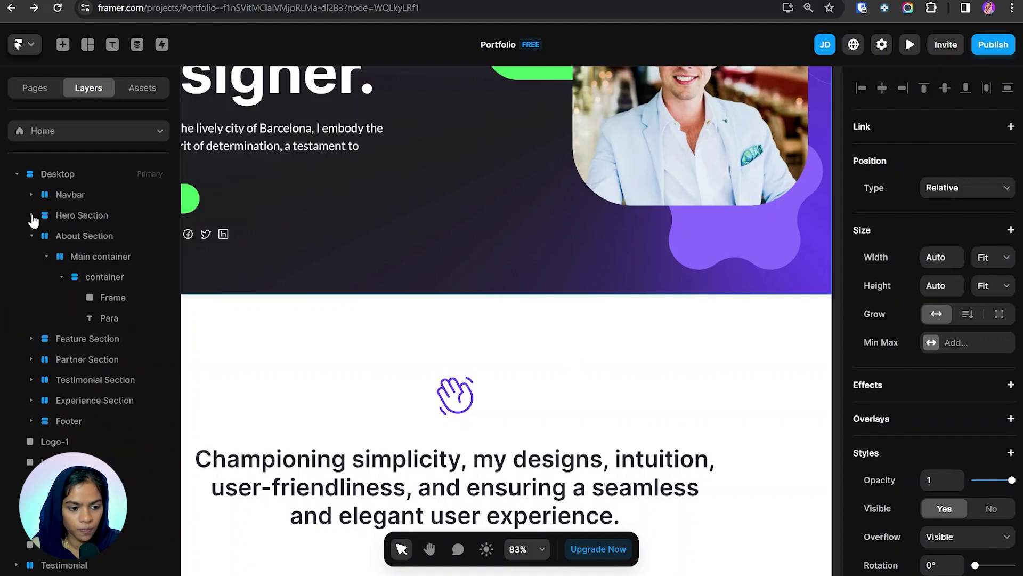
pyautogui.click(88, 236)
pyautogui.scroll(-3, 514, 306)
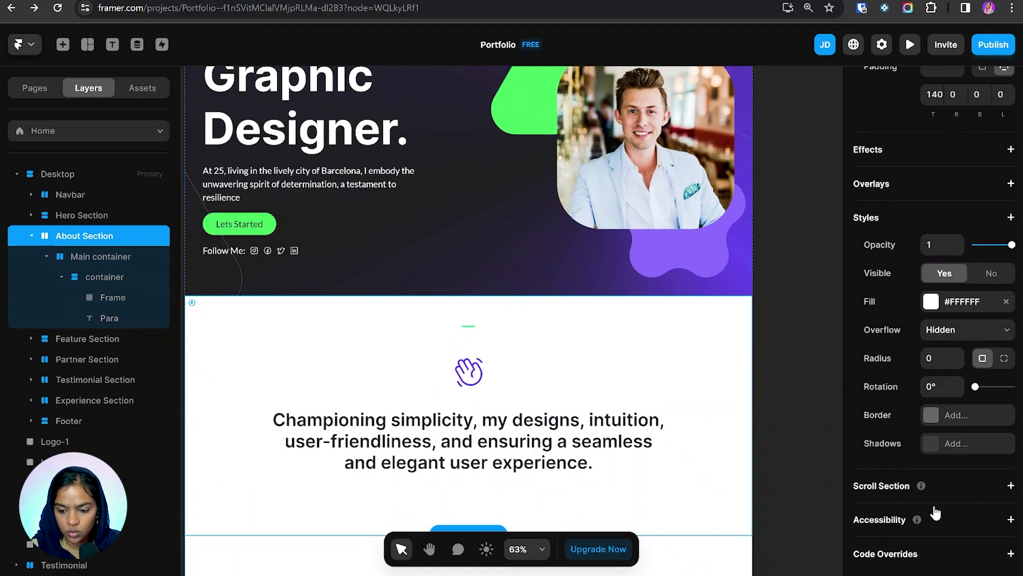
pyautogui.click(1010, 486)
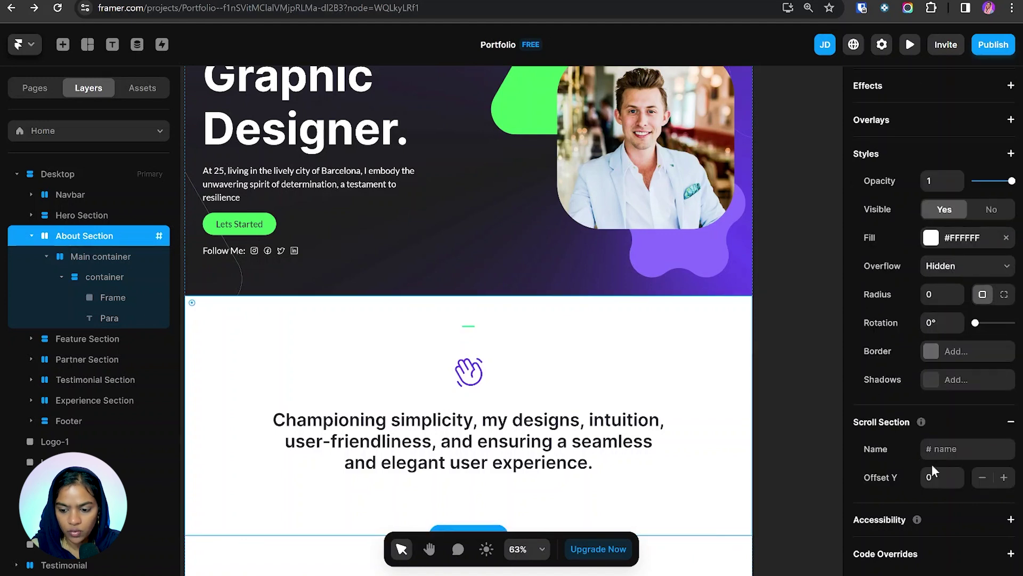
pyautogui.click(938, 449)
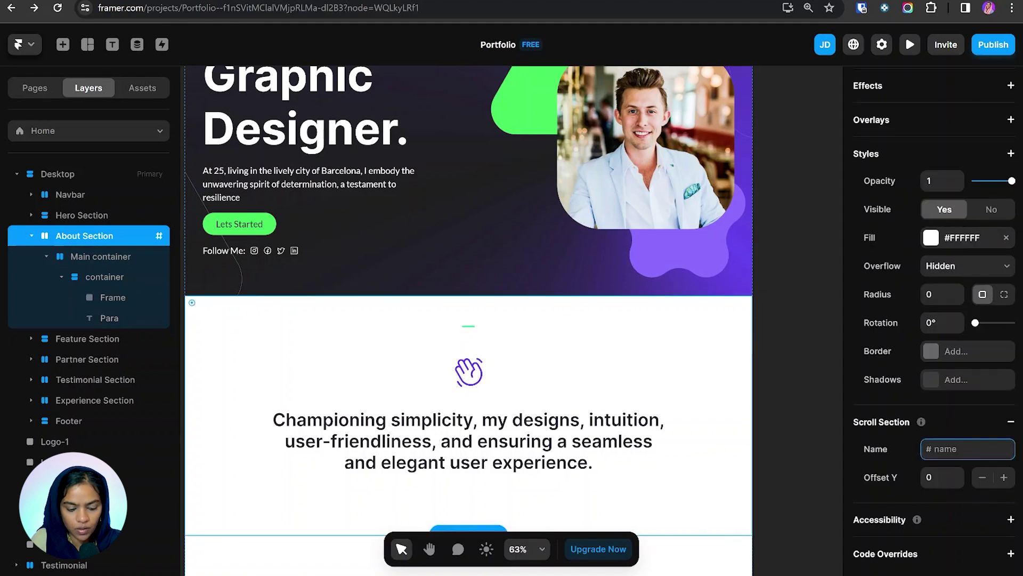
pyautogui.write('about')
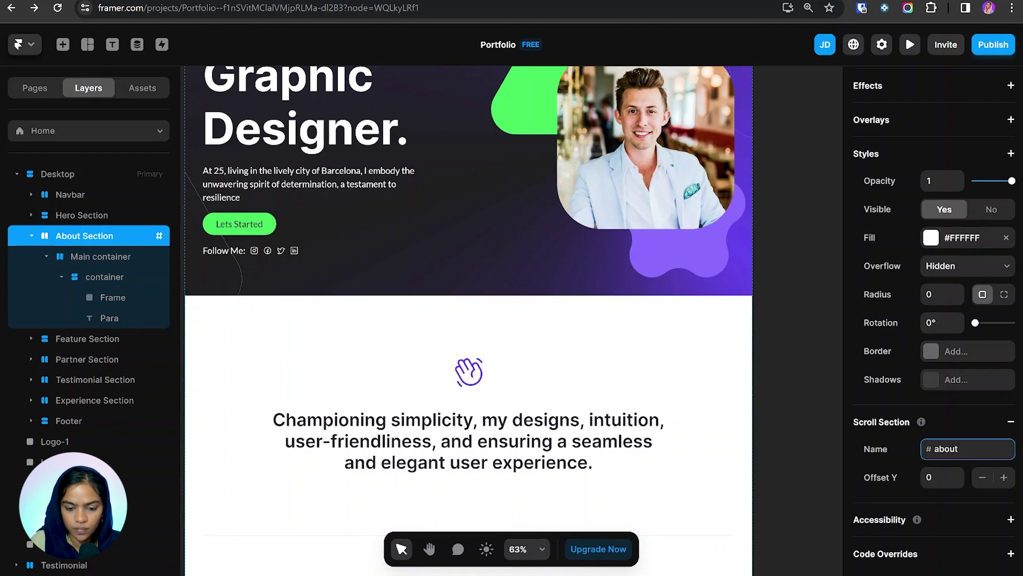
# Add a scroll section named "work" to the Feature Section.
pyautogui.click(92, 340)
pyautogui.click(1011, 485)
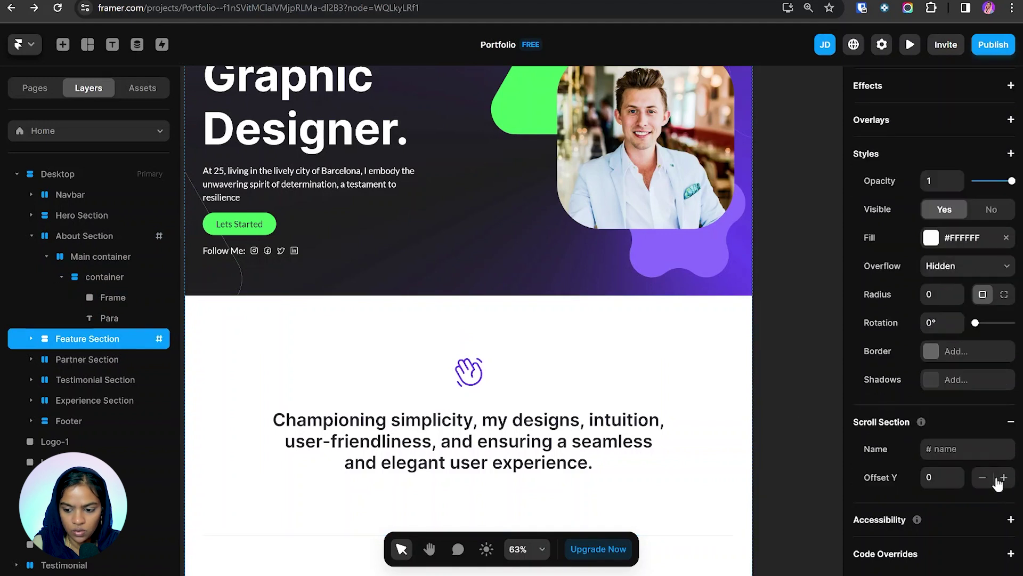
pyautogui.click(938, 449)
pyautogui.write('work')
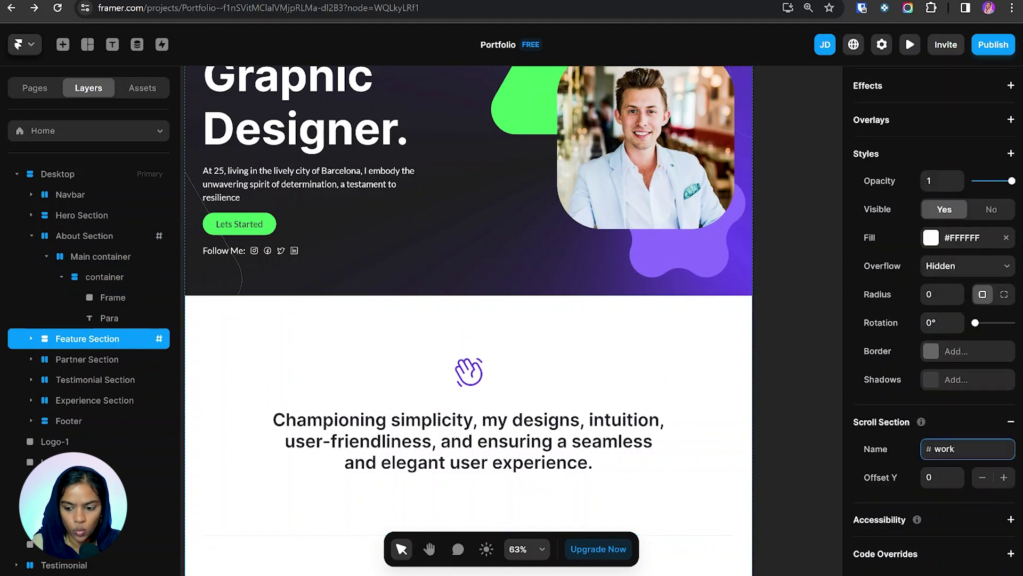
# Add a scroll section named "contact" to the Footer and collapse the About Section layer.
pyautogui.scroll(-10, 475, 342)
pyautogui.scroll(-15, 477, 345)
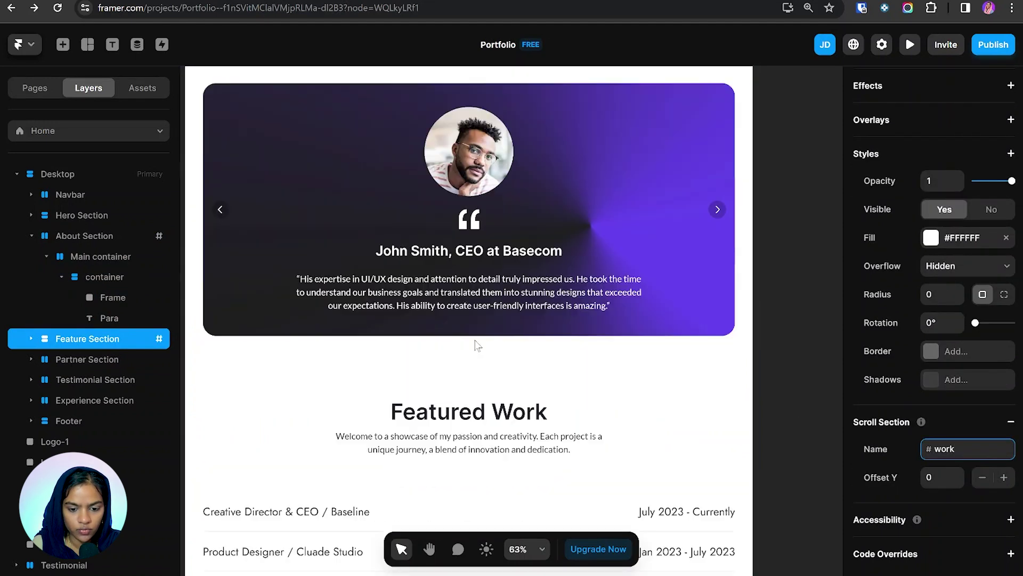
pyautogui.click(533, 405)
pyautogui.click(1011, 485)
pyautogui.write('contact')
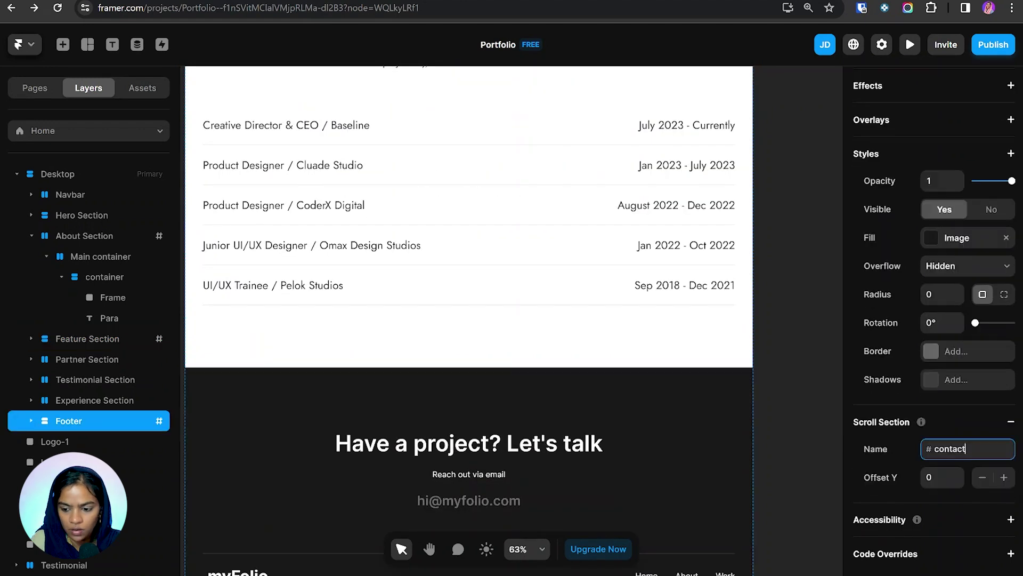
pyautogui.click(31, 235)
# Link the .myFolio logo title in the navbar to the Home page.
pyautogui.scroll(15, 555, 349)
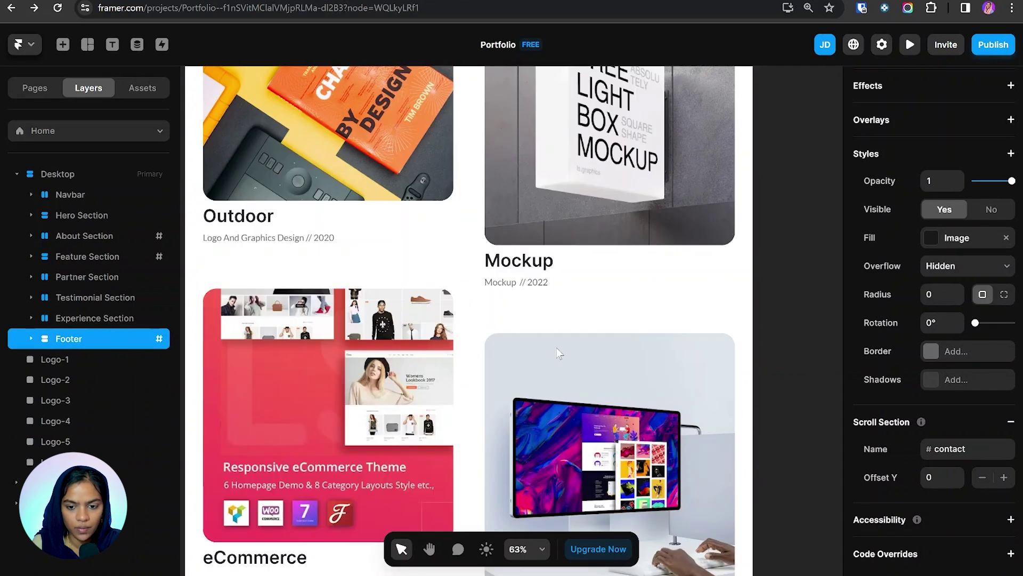
pyautogui.scroll(15, 557, 348)
pyautogui.click(233, 239)
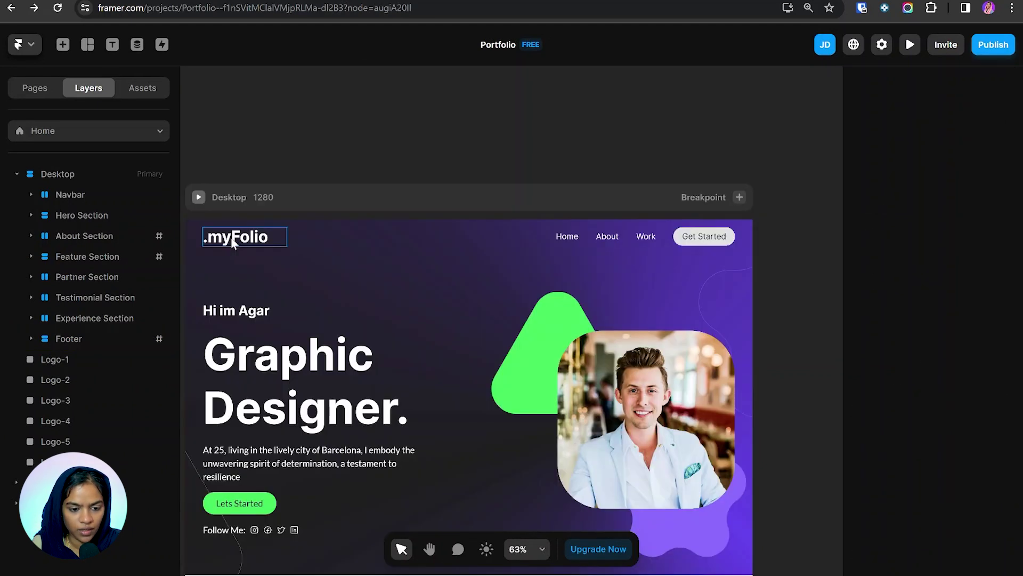
pyautogui.click(233, 240)
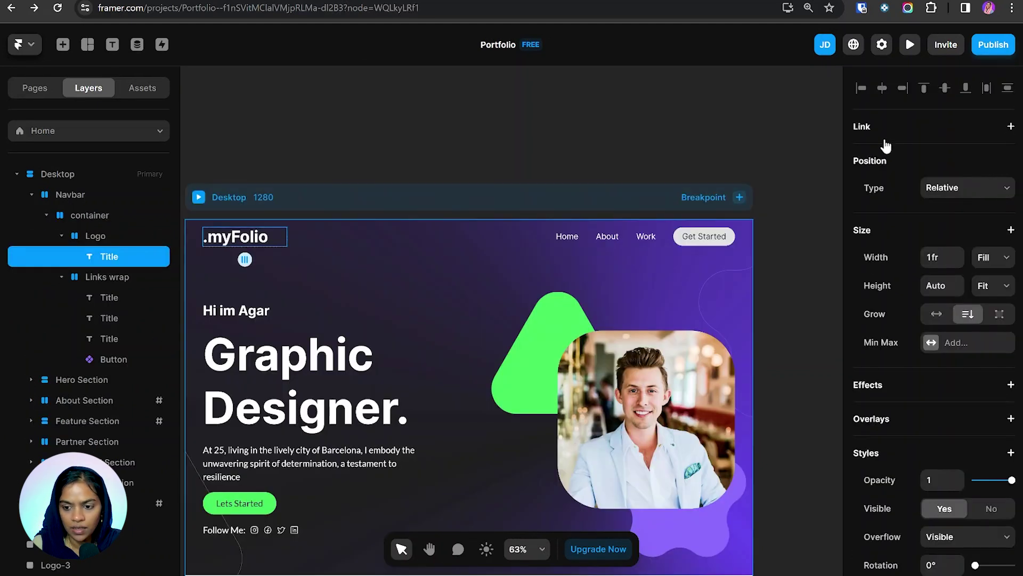
pyautogui.click(1011, 127)
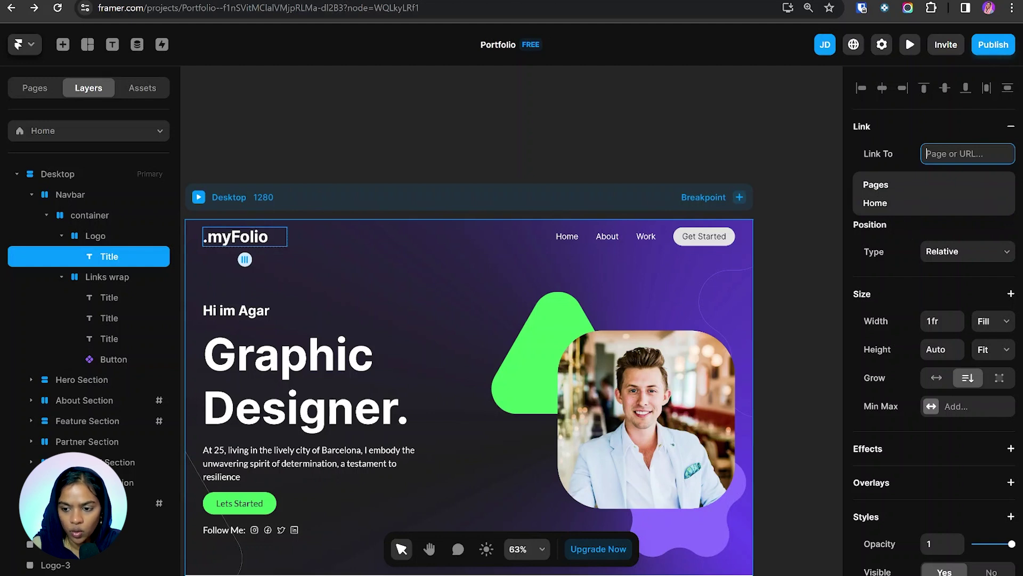
pyautogui.click(884, 205)
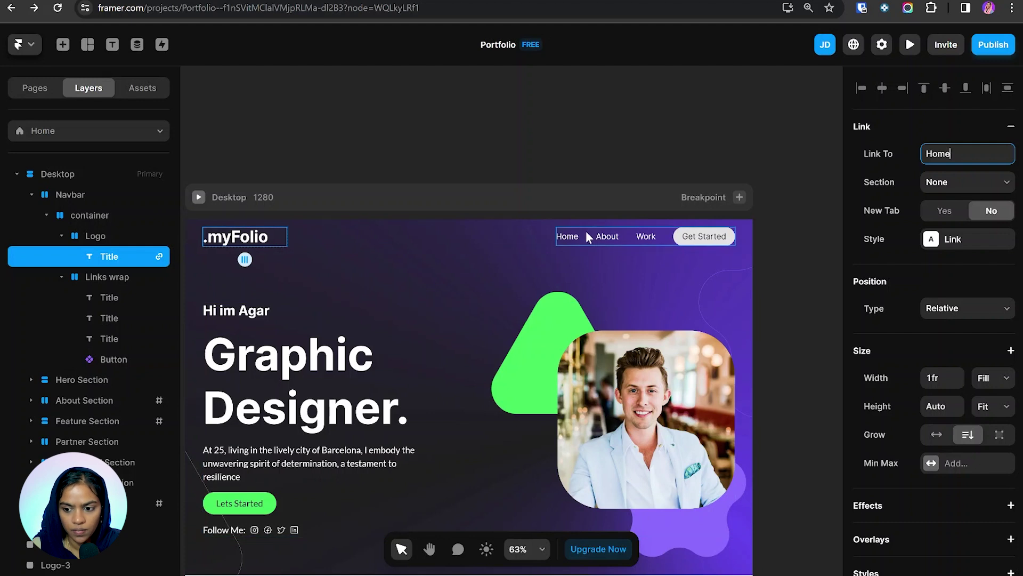
# Examine the Link 4 style's default, hover and current settings, keeping the Link style for the logo's link.
pyautogui.click(934, 253)
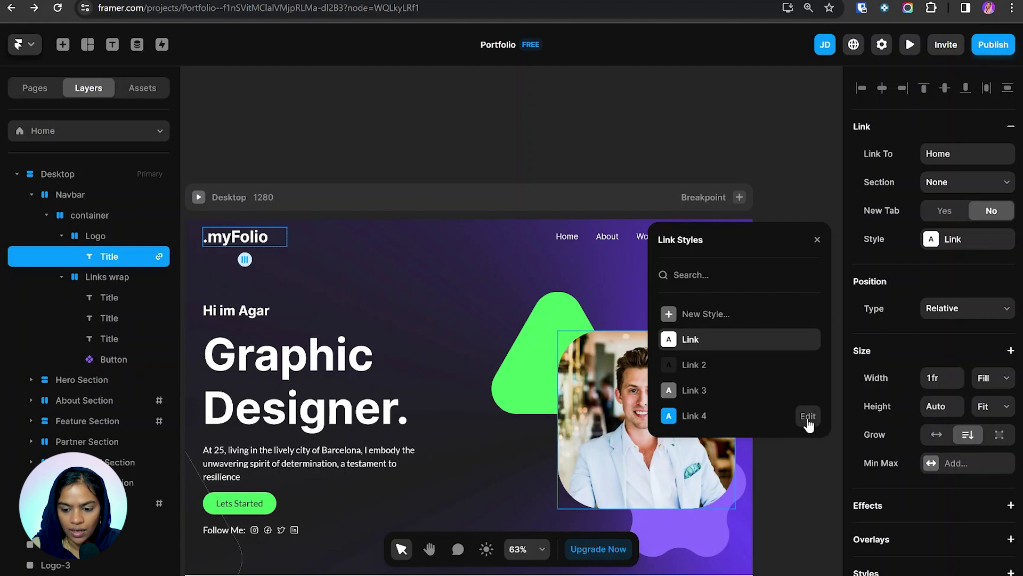
pyautogui.click(807, 416)
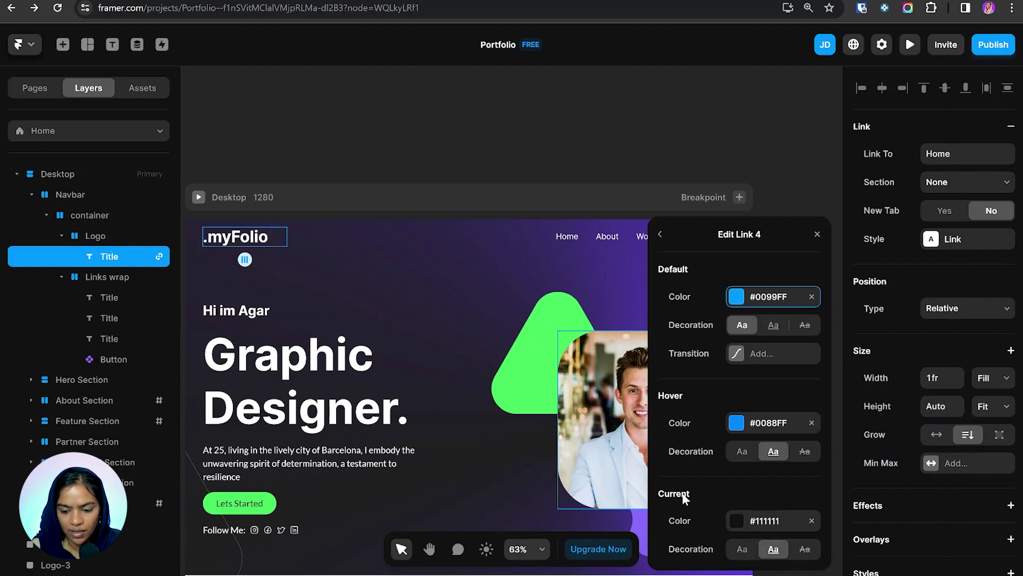
pyautogui.press('Escape')
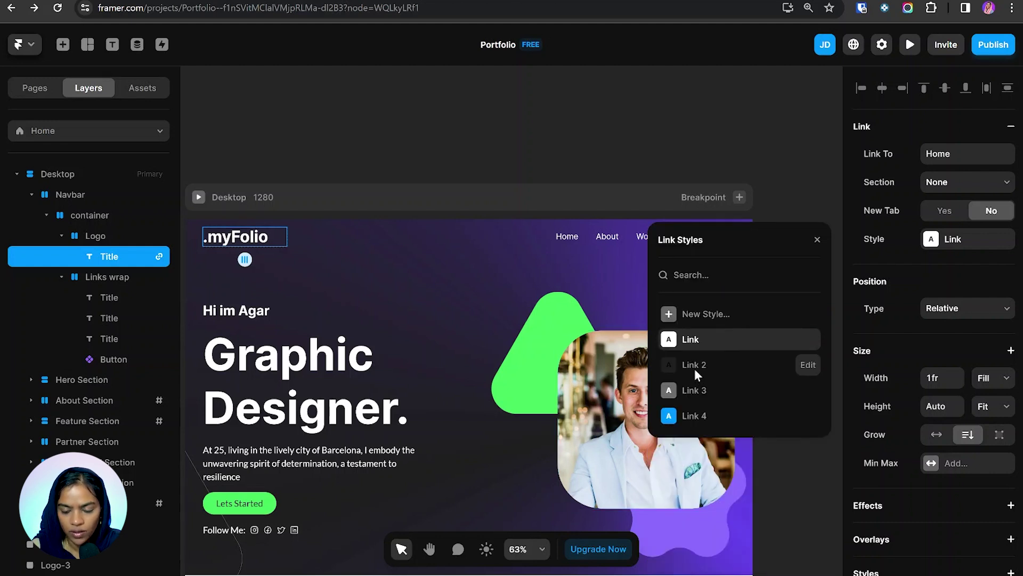
pyautogui.click(693, 339)
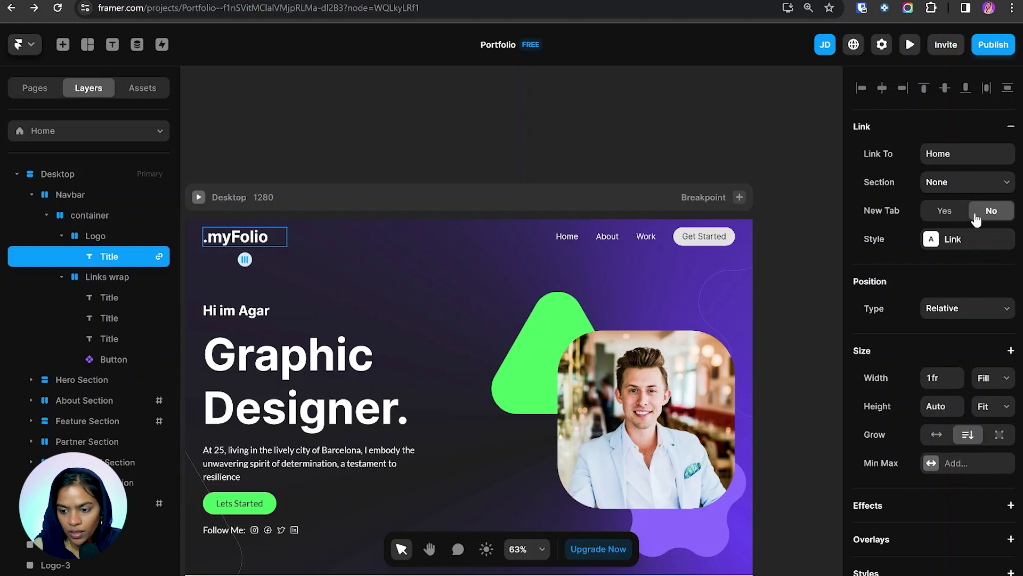
# Link the Home item in the navbar to the Home page.
pyautogui.click(569, 239)
pyautogui.click(1010, 127)
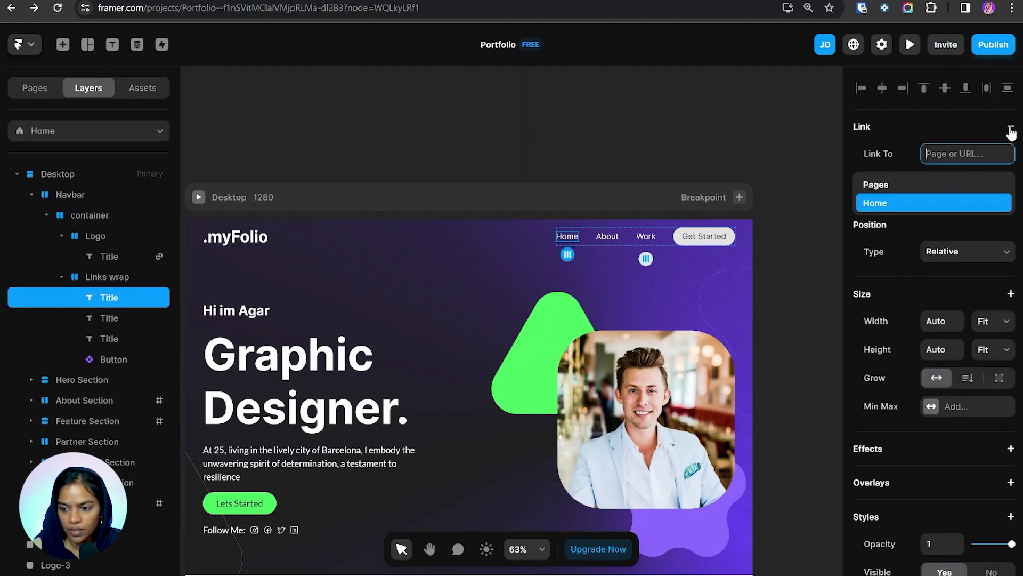
pyautogui.click(897, 205)
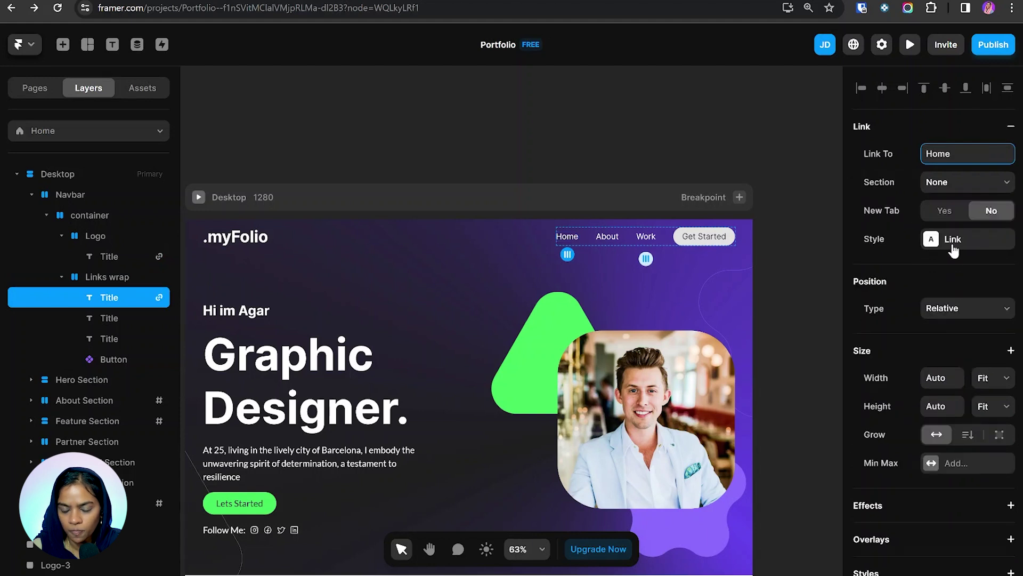
# Link the About item in the navbar to the Home page's #about section.
pyautogui.click(608, 236)
pyautogui.scroll(3, 599, 238)
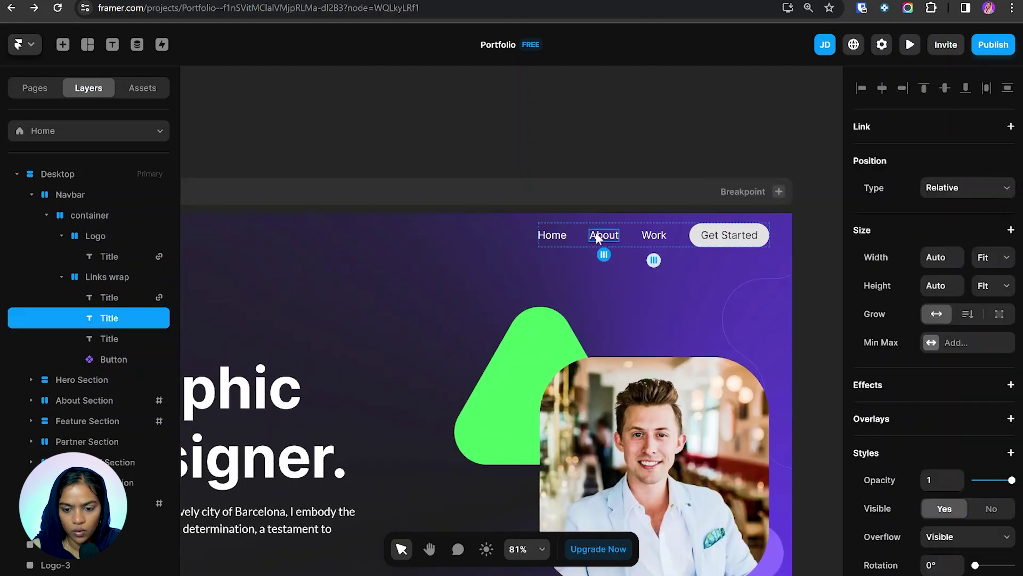
pyautogui.click(1010, 127)
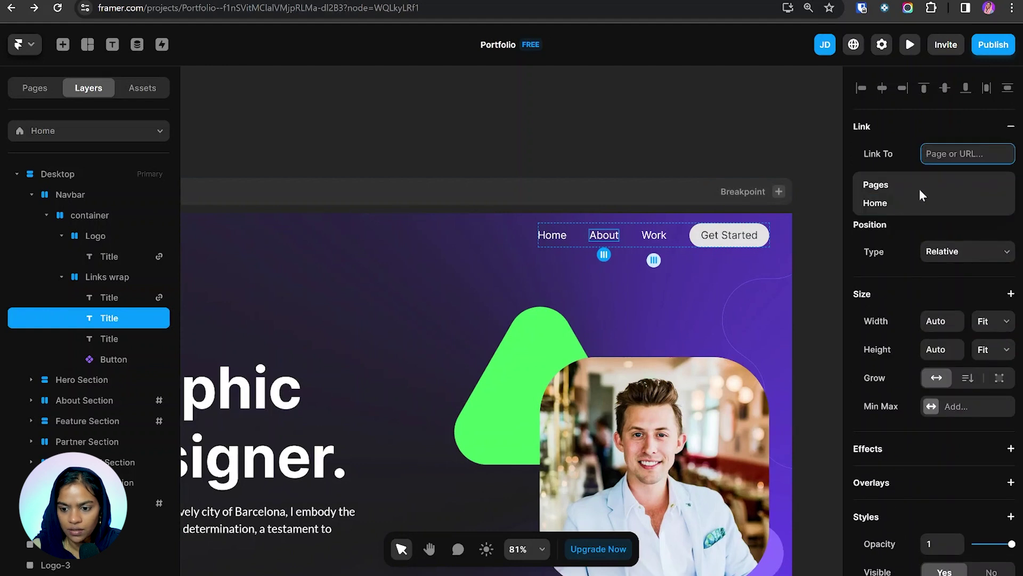
pyautogui.click(894, 204)
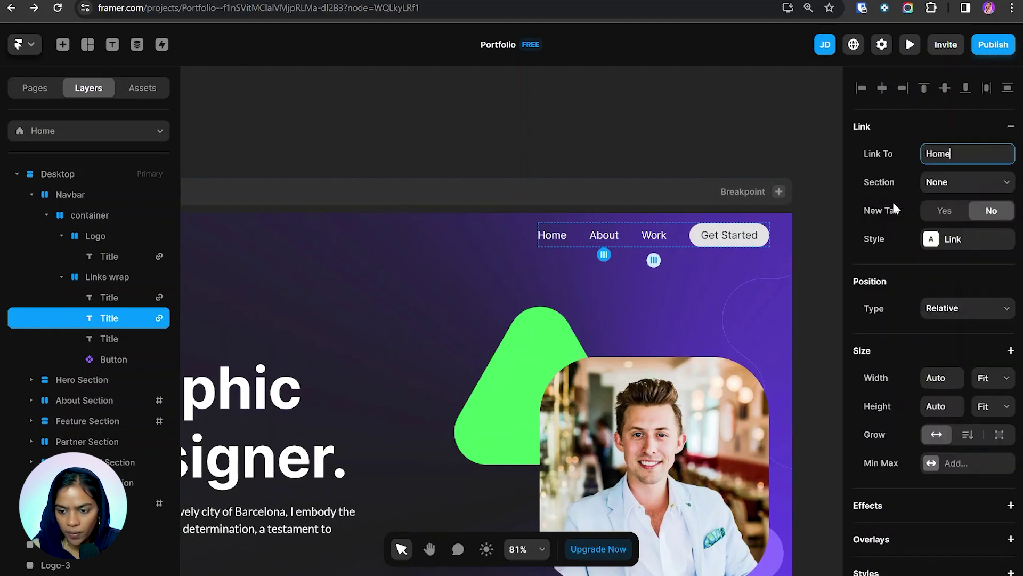
pyautogui.click(968, 183)
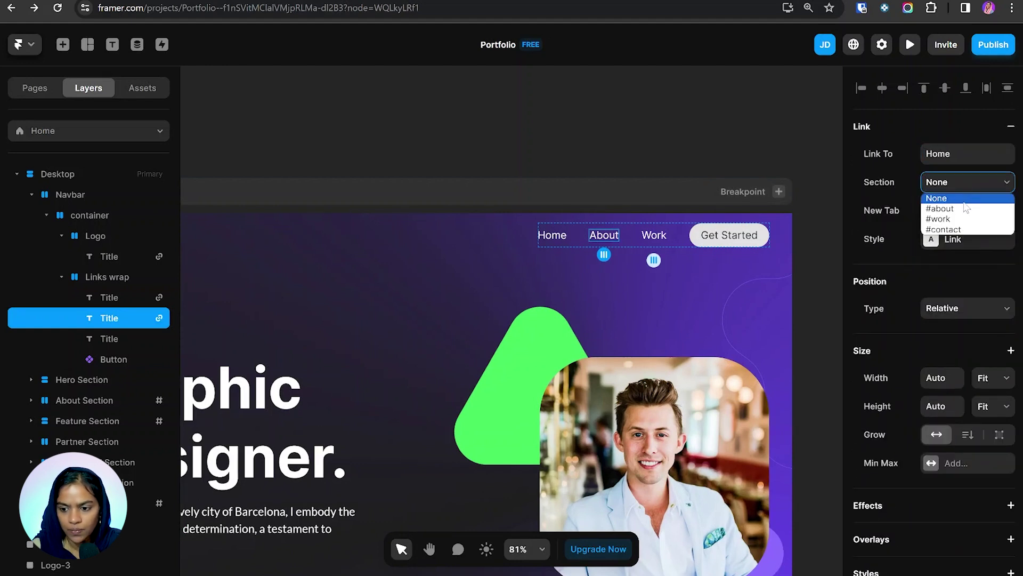
pyautogui.click(965, 210)
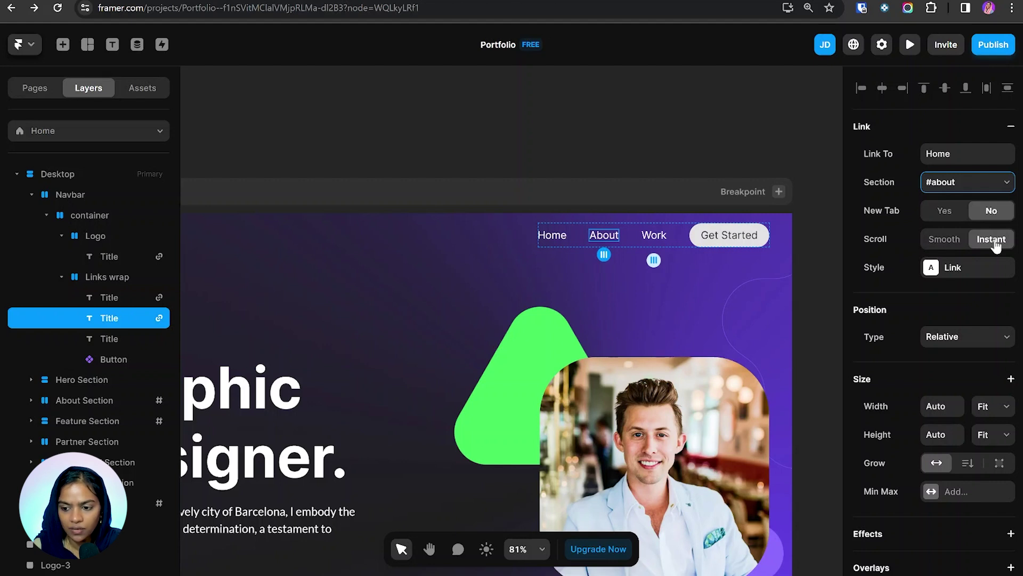
# Preview the site and test the About link's instant jump, returning to the editor.
pyautogui.click(910, 45)
pyautogui.click(726, 115)
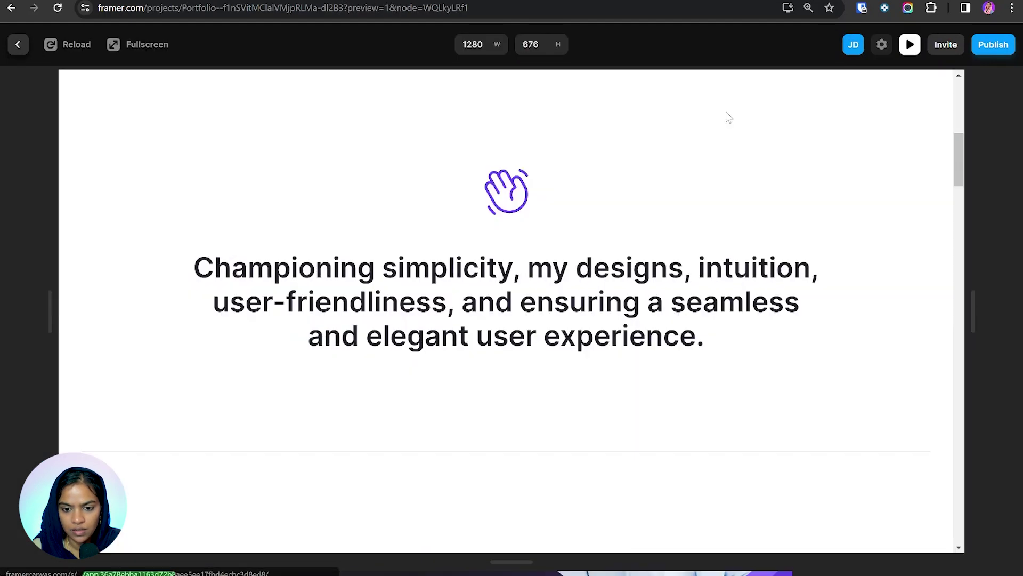
pyautogui.click(27, 46)
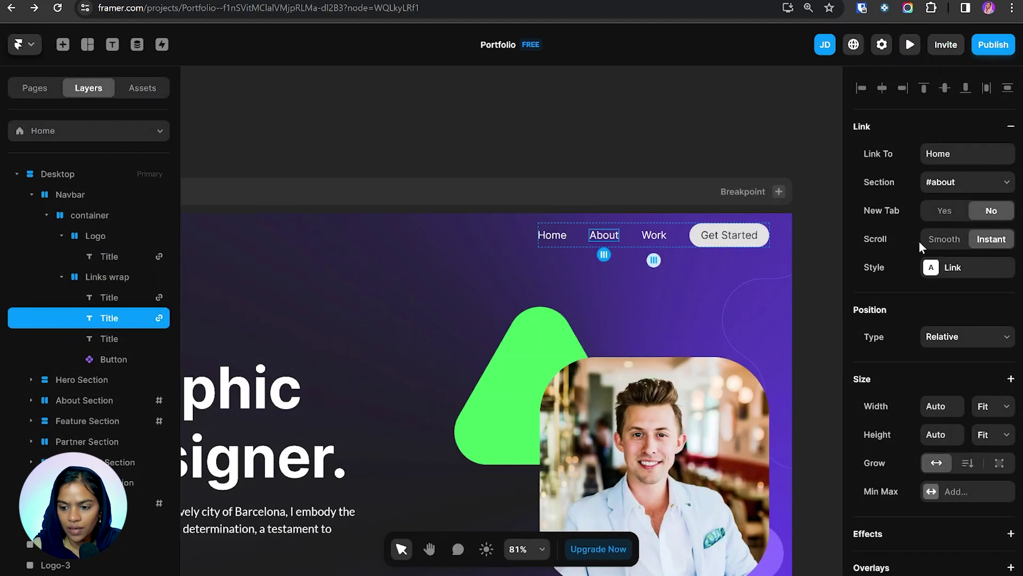
# Set the About link's scroll behaviour to Smooth and test it in the preview.
pyautogui.click(941, 242)
pyautogui.click(910, 45)
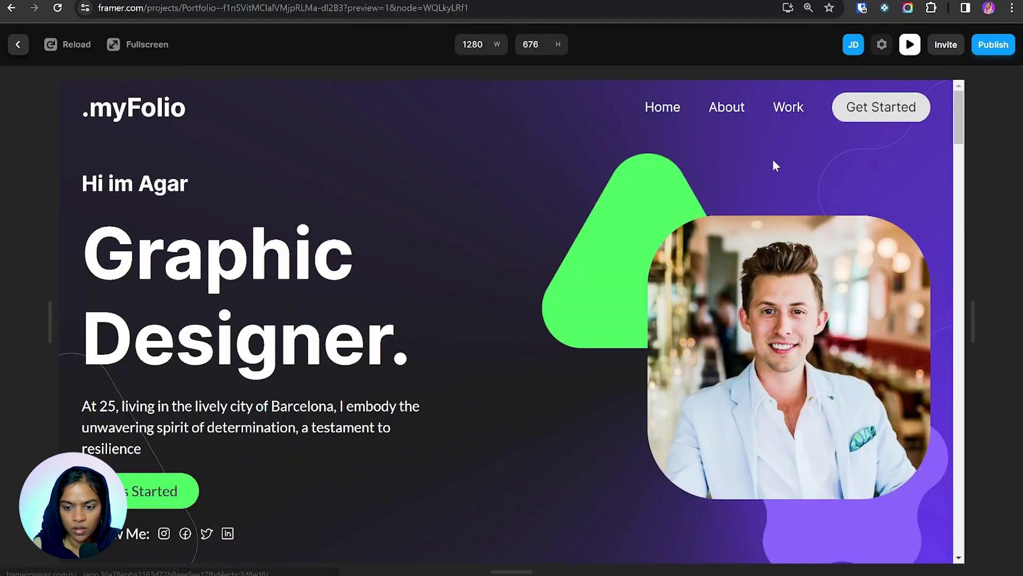
pyautogui.click(730, 109)
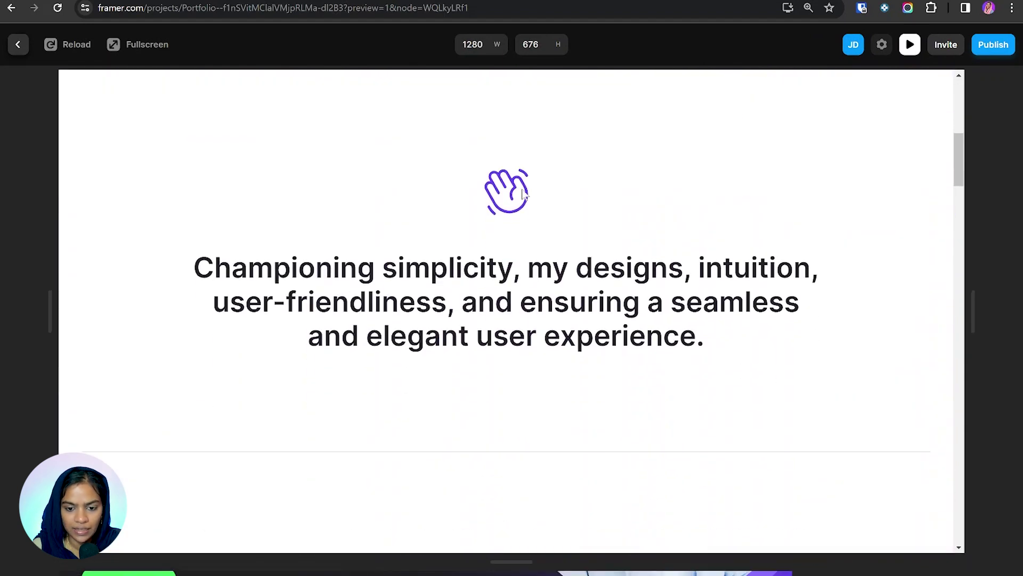
pyautogui.click(18, 46)
# Link the navbar's Work item to the Home page's #work section with Smooth scrolling.
pyautogui.click(651, 237)
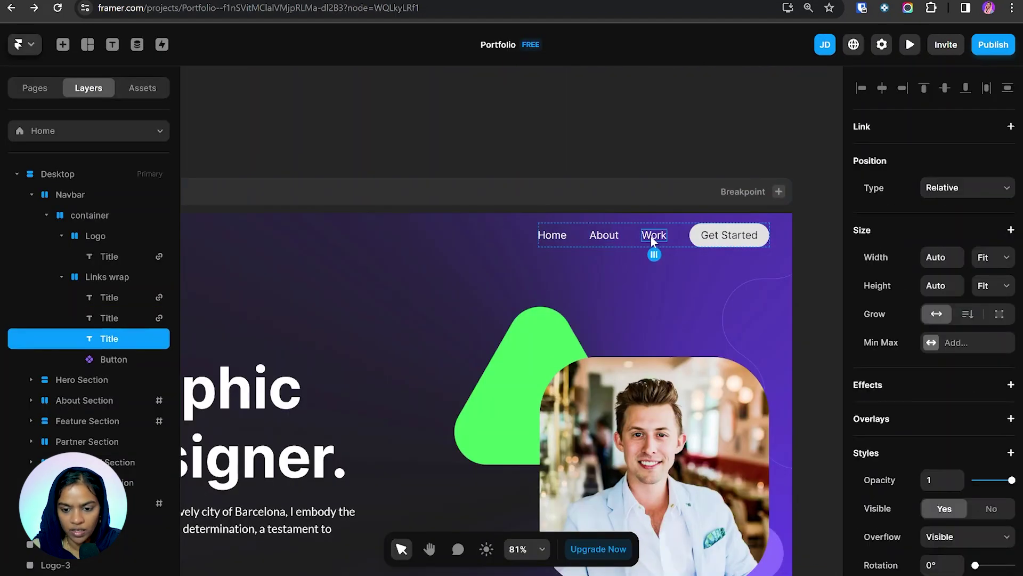
pyautogui.click(1010, 127)
pyautogui.click(903, 203)
pyautogui.click(938, 182)
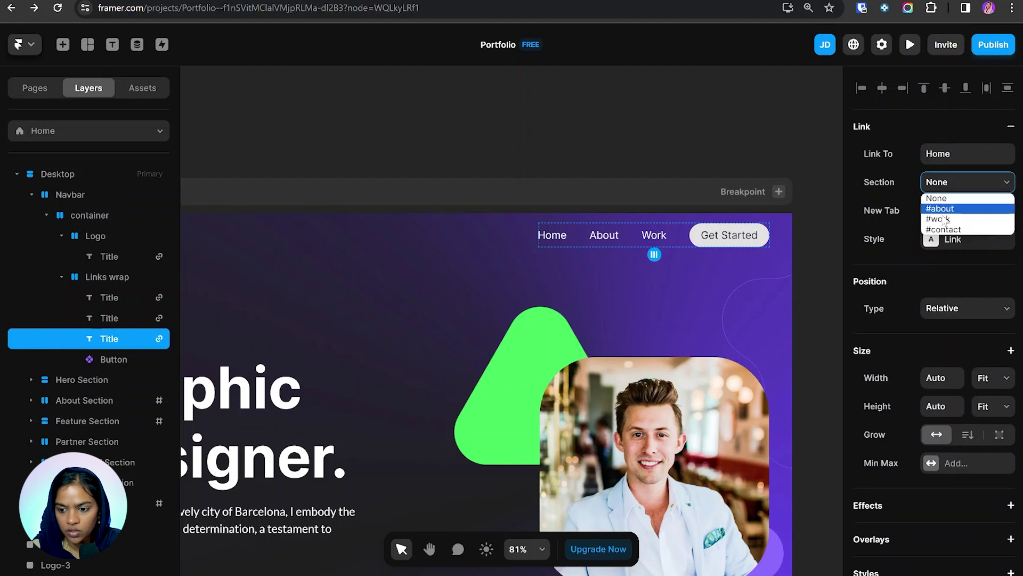
pyautogui.click(944, 220)
pyautogui.click(944, 239)
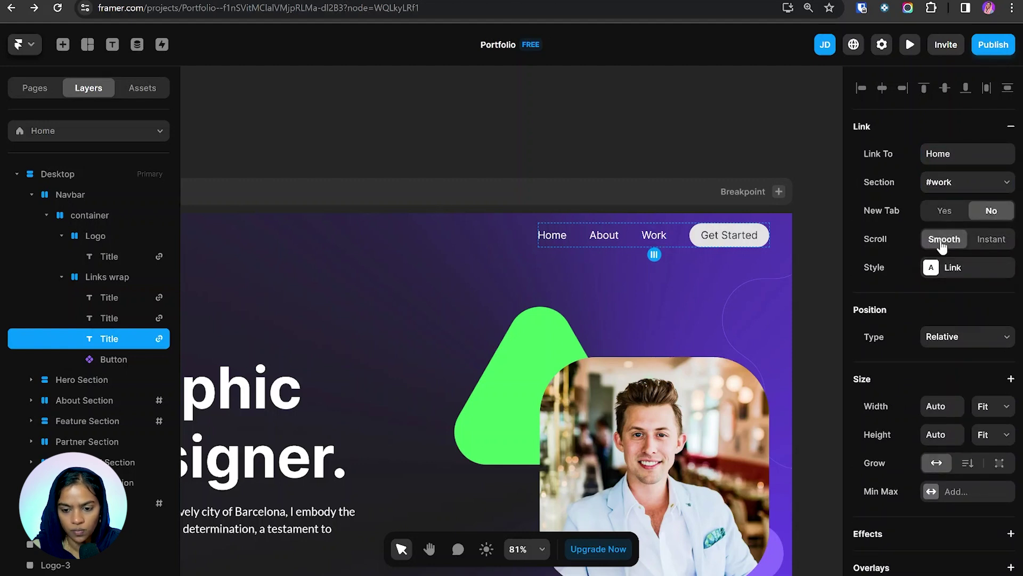
# Try wrapping the navbar's Get Started button in a stack and linking that stack to the Home page's #contact section.
pyautogui.scroll(2, 910, 266)
pyautogui.click(709, 231)
pyautogui.scroll(-2, 977, 498)
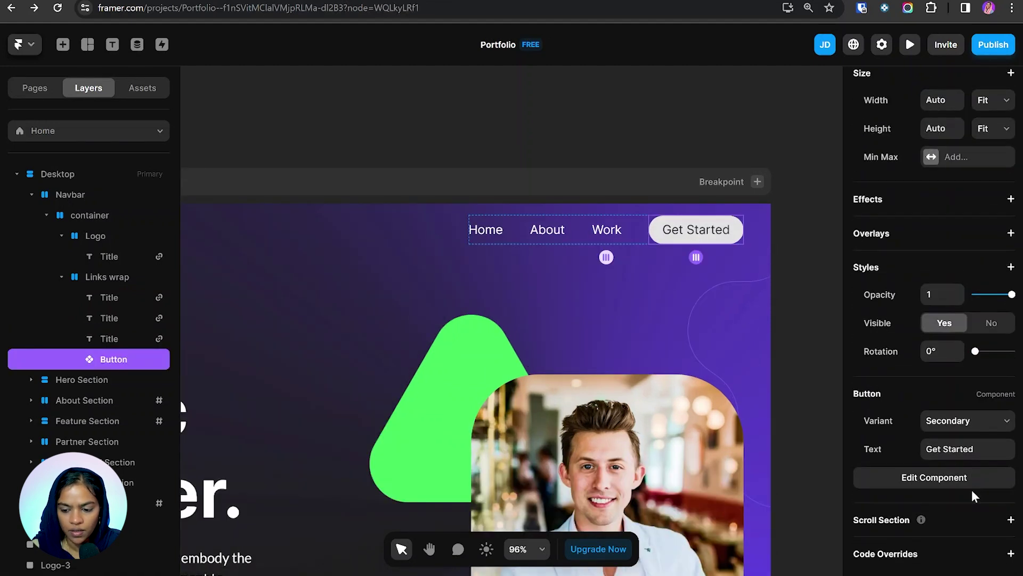
pyautogui.scroll(2, 935, 478)
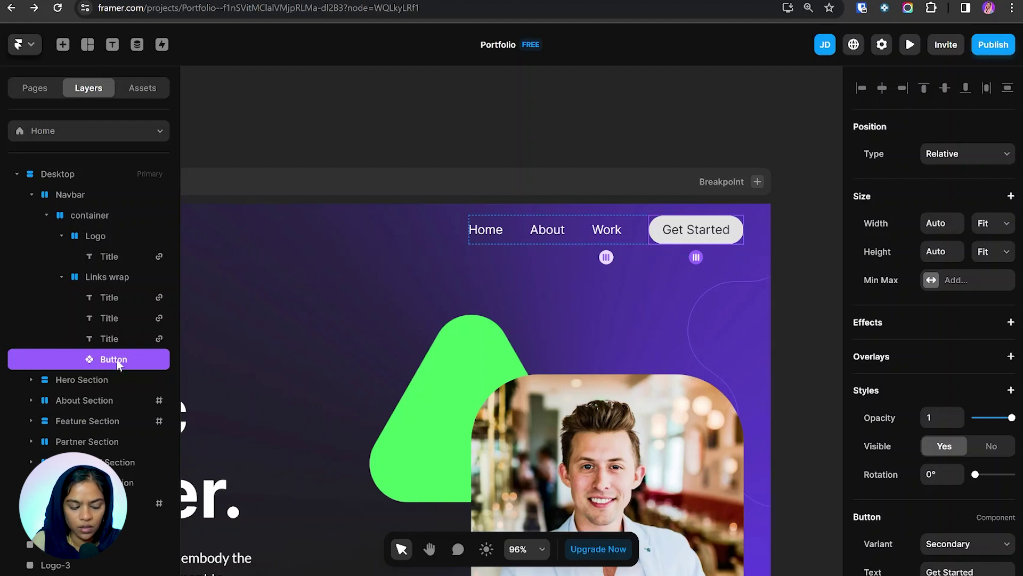
pyautogui.hotkey('ctrl', 'Return')
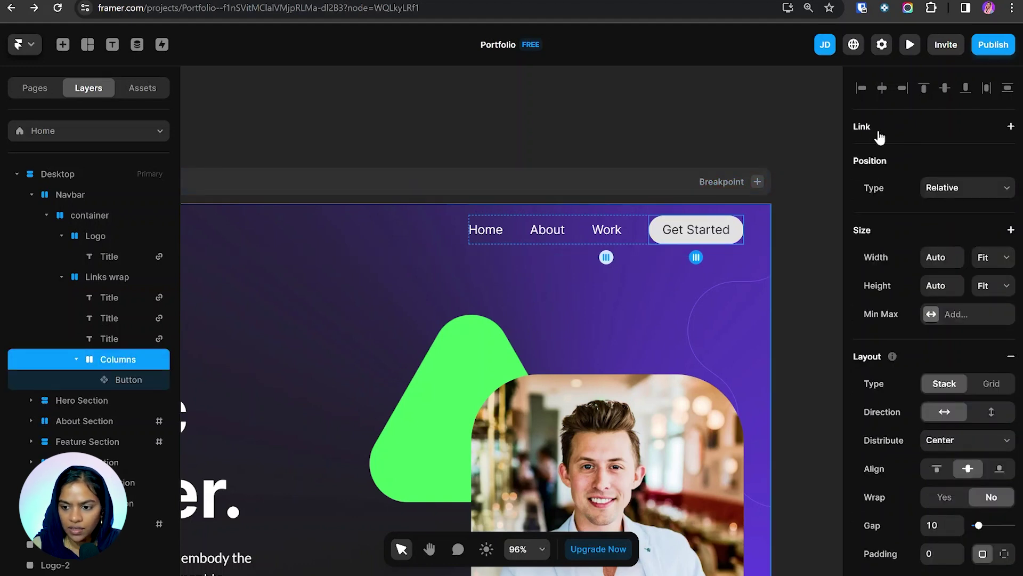
pyautogui.write('Home')
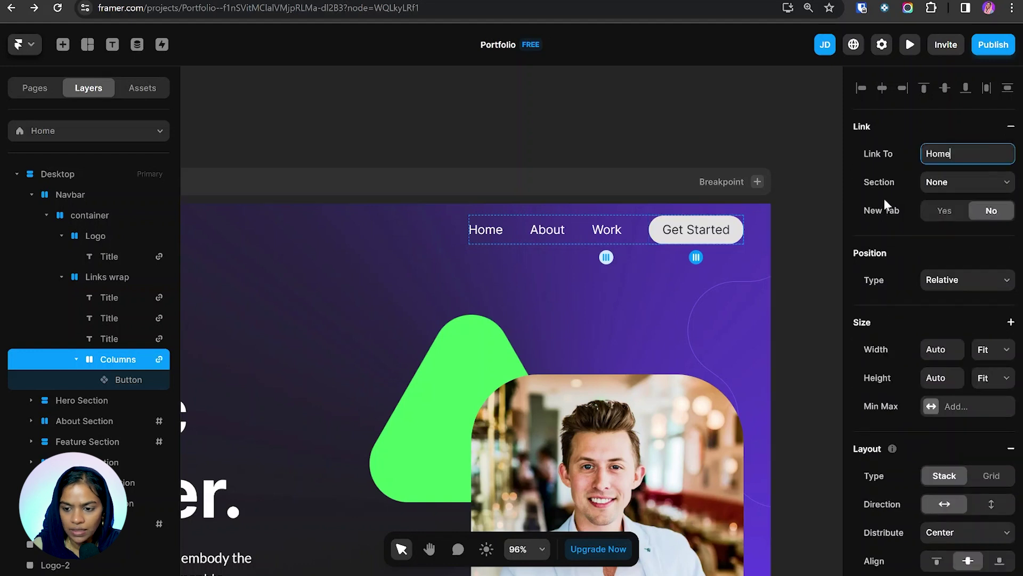
pyautogui.click(974, 193)
pyautogui.click(957, 223)
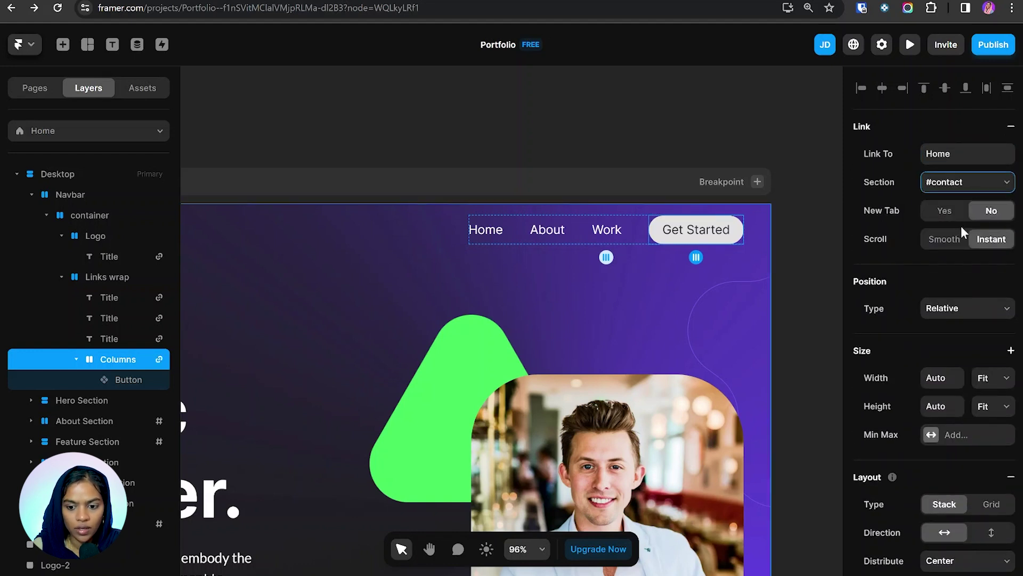
pyautogui.click(137, 373)
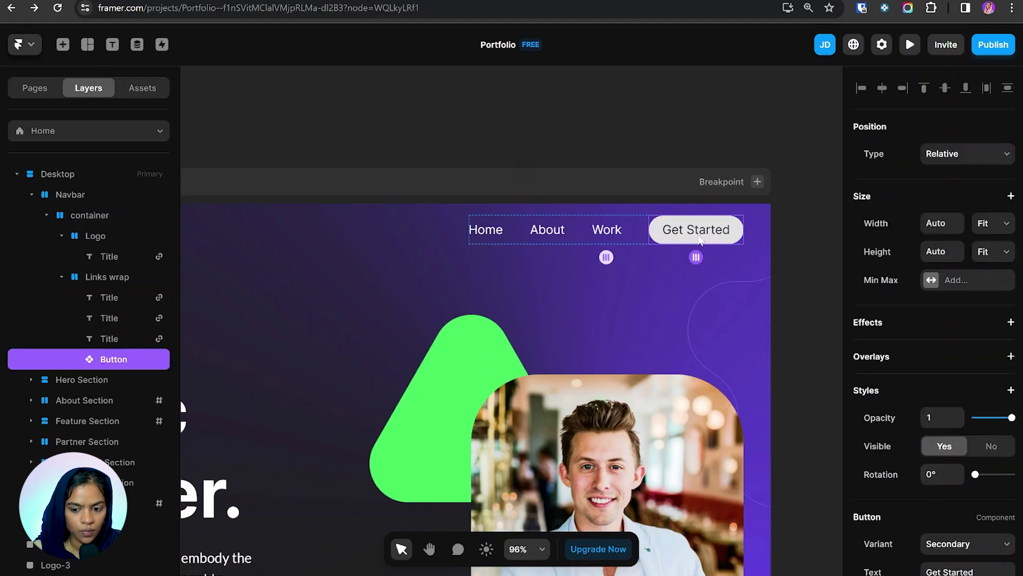
# Add a link to the Button component's Primary variant and create a variable for its Link To property.
pyautogui.doubleClick(698, 234)
pyautogui.click(61, 130)
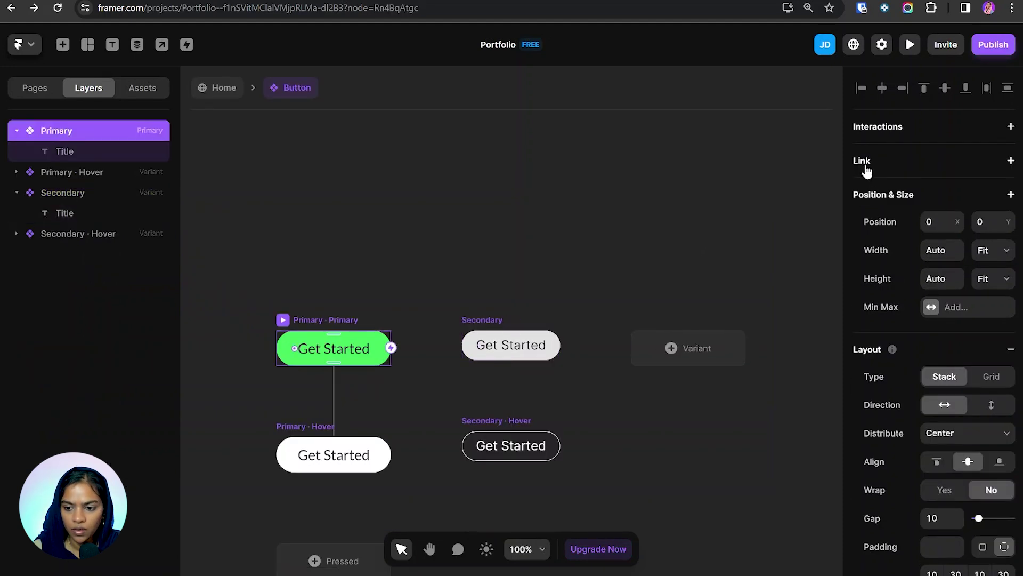
pyautogui.click(1010, 161)
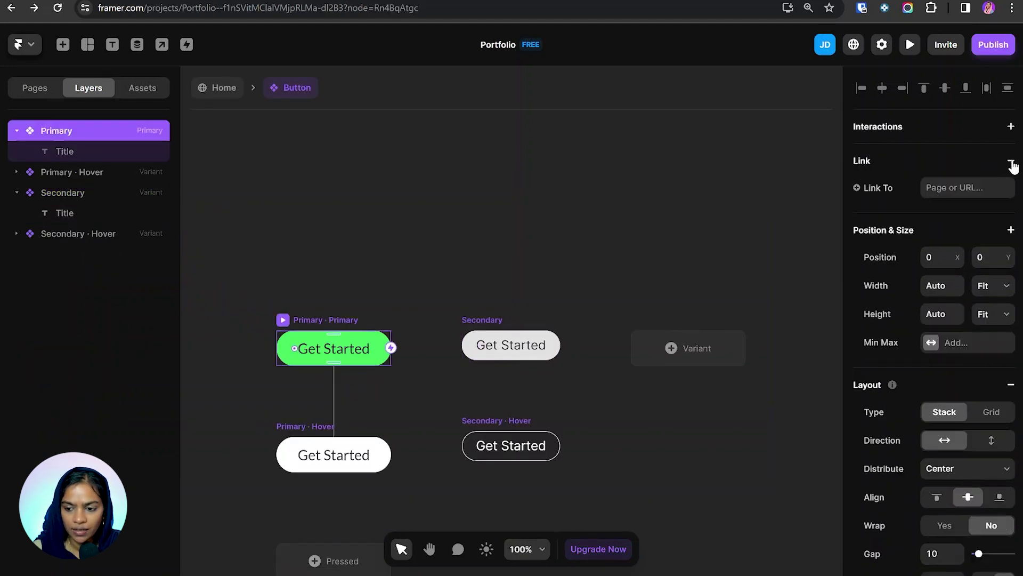
pyautogui.click(873, 188)
pyautogui.click(884, 213)
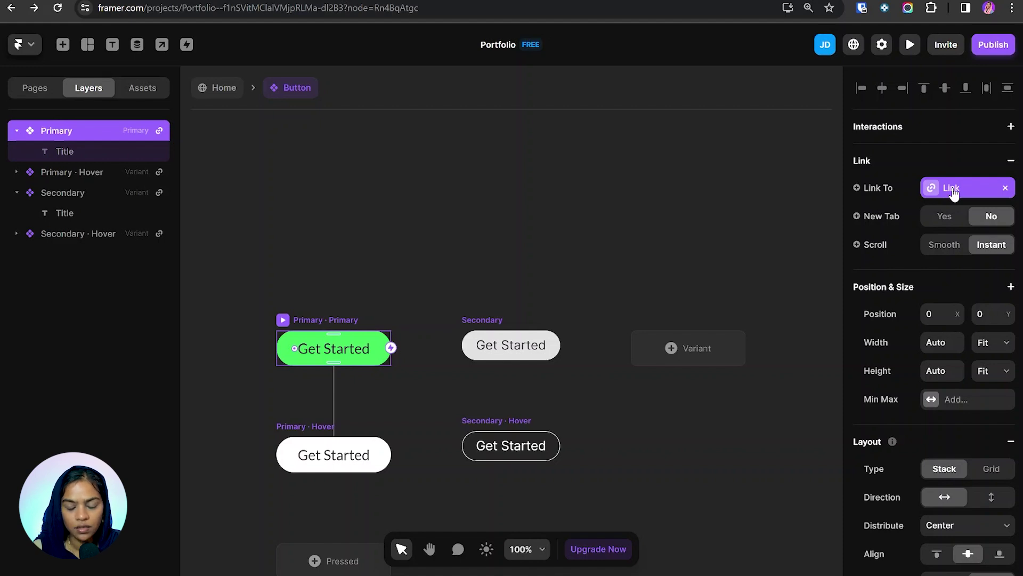
# Create variables for the Primary variant's New Tab and Scroll link properties, then return to the Home page.
pyautogui.click(892, 215)
pyautogui.click(896, 232)
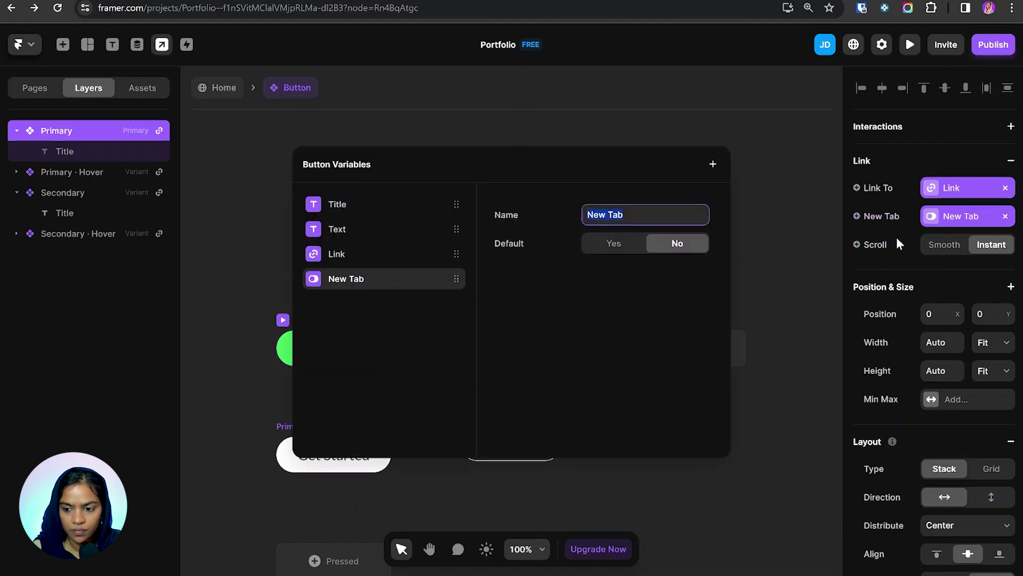
pyautogui.click(873, 245)
pyautogui.click(874, 246)
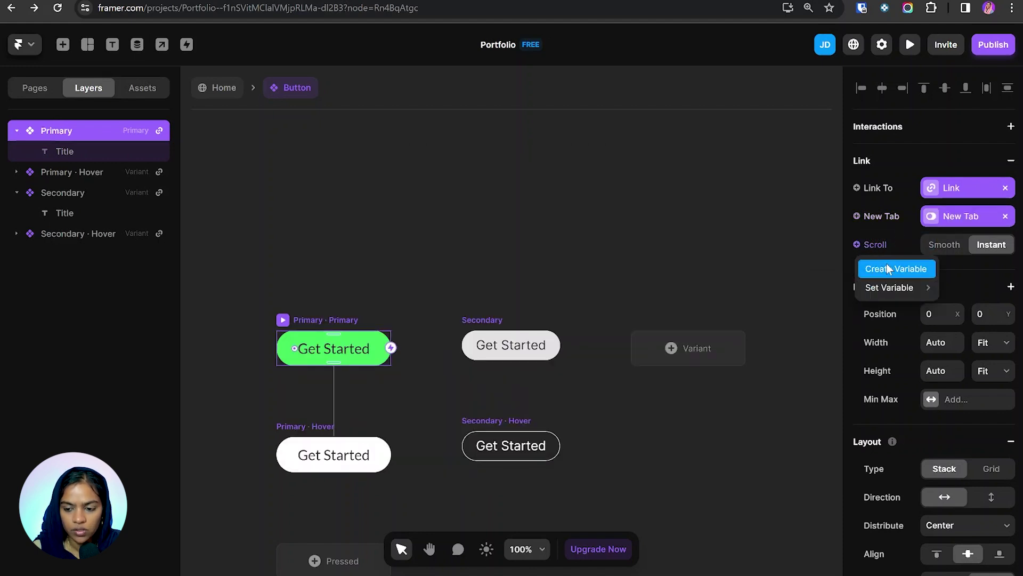
pyautogui.click(887, 268)
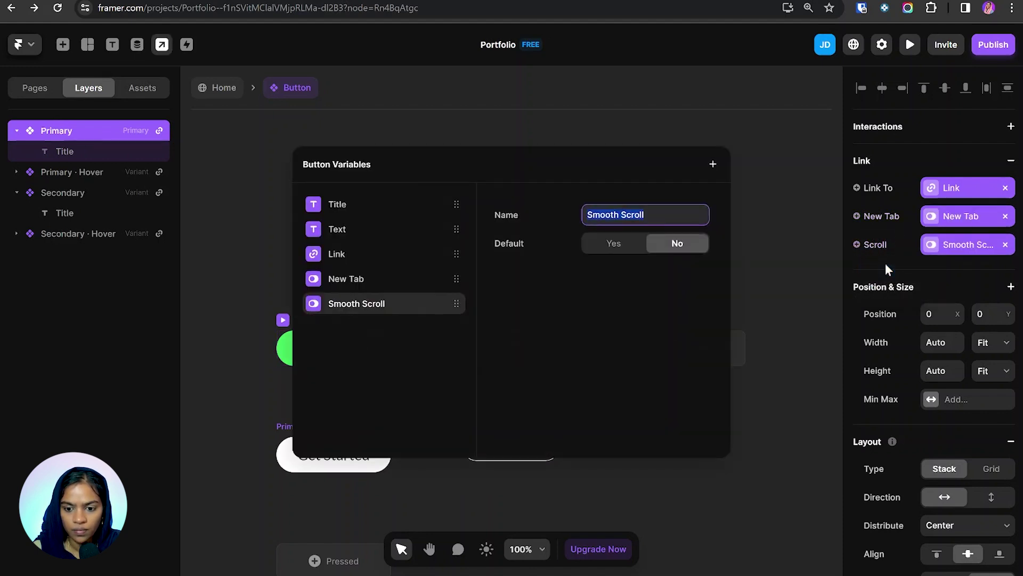
pyautogui.click(765, 294)
pyautogui.press('Escape')
# Link the navbar's Get Started button to the Home page's #contact section through its Link property.
pyautogui.scroll(-4, 939, 442)
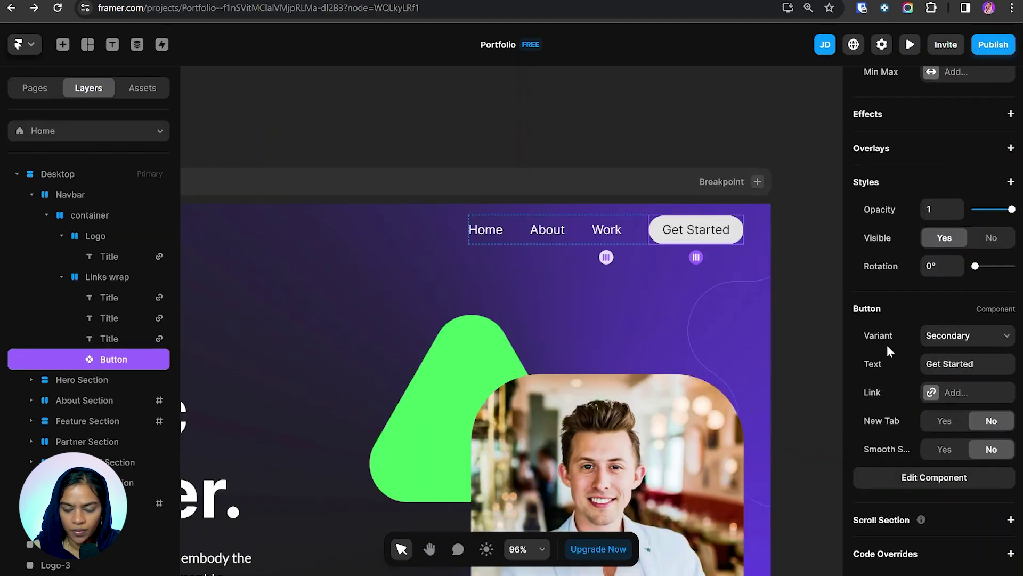
pyautogui.click(933, 395)
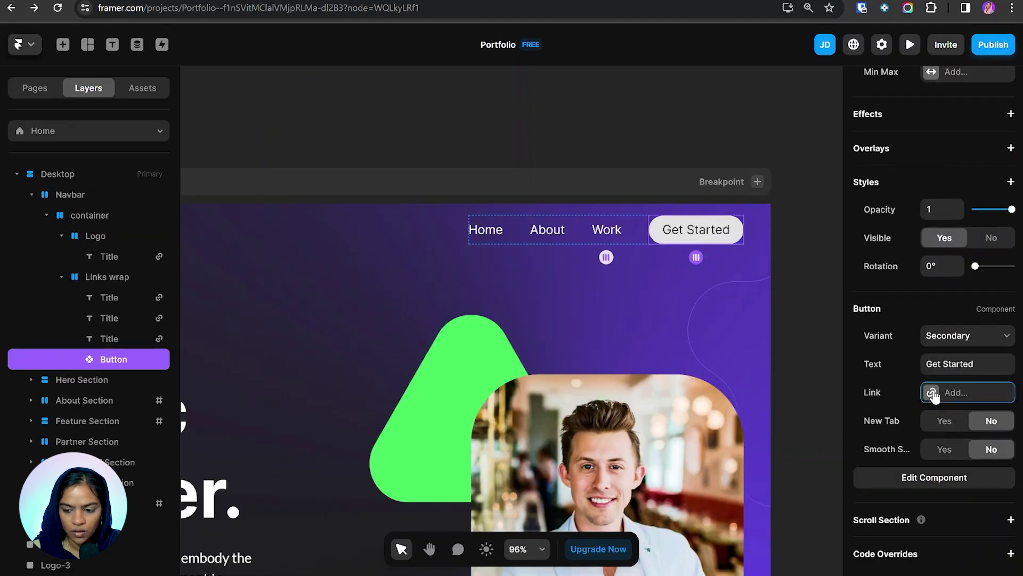
pyautogui.click(776, 479)
pyautogui.click(766, 467)
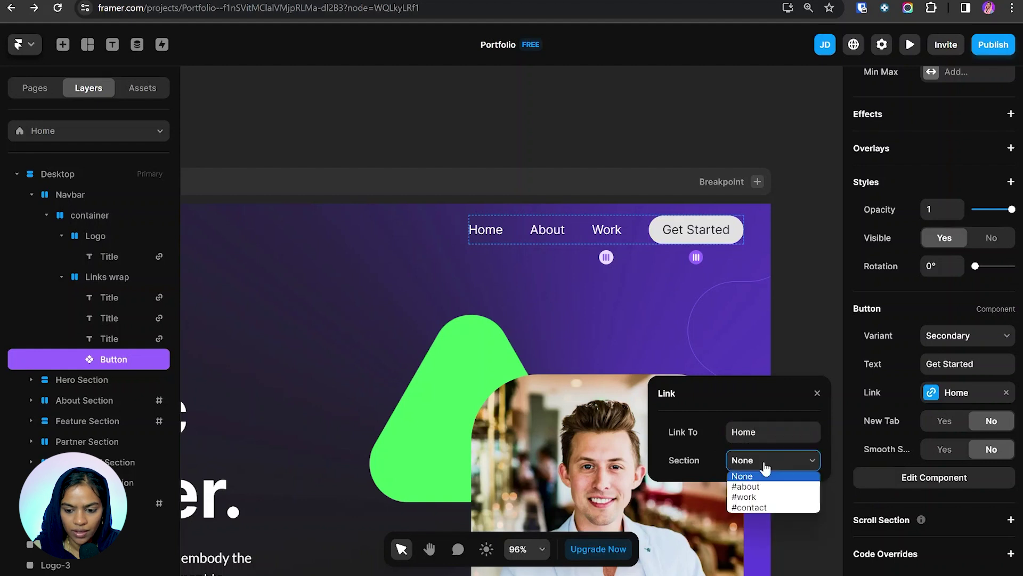
pyautogui.click(772, 504)
pyautogui.click(822, 310)
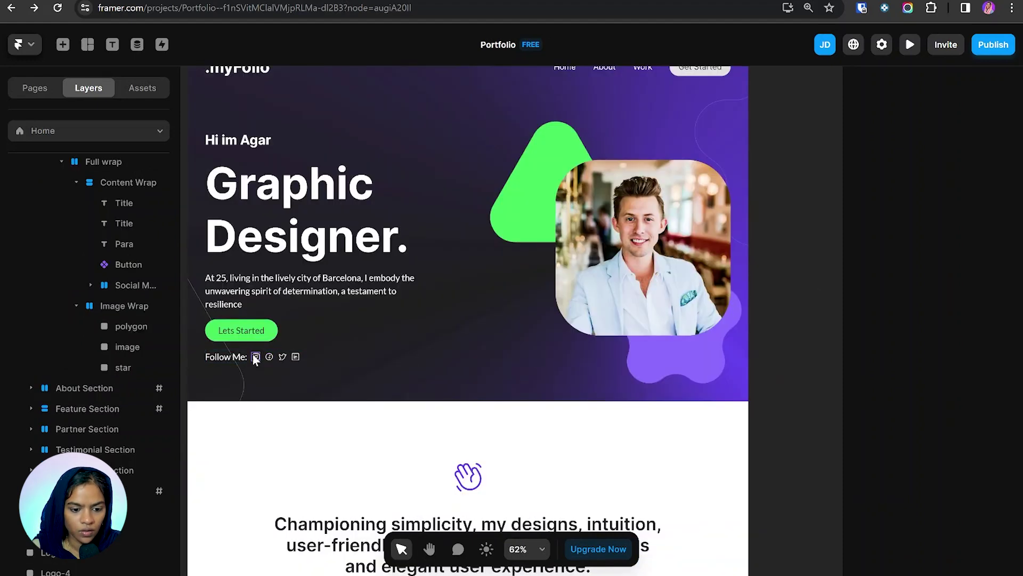
pyautogui.click(253, 355)
pyautogui.scroll(3, 241, 369)
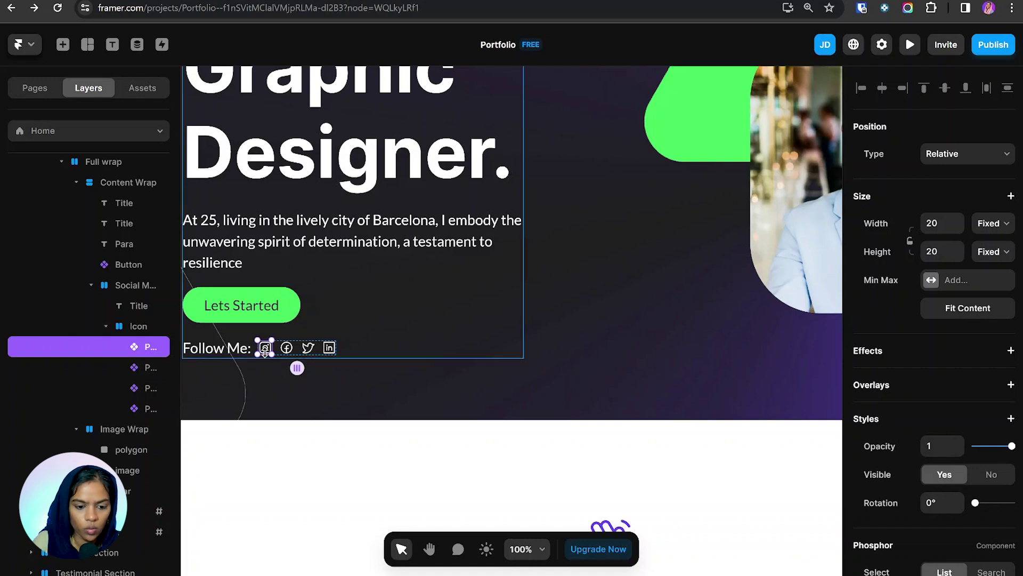
pyautogui.hotkey('ctrl', 'Return')
pyautogui.click(1011, 128)
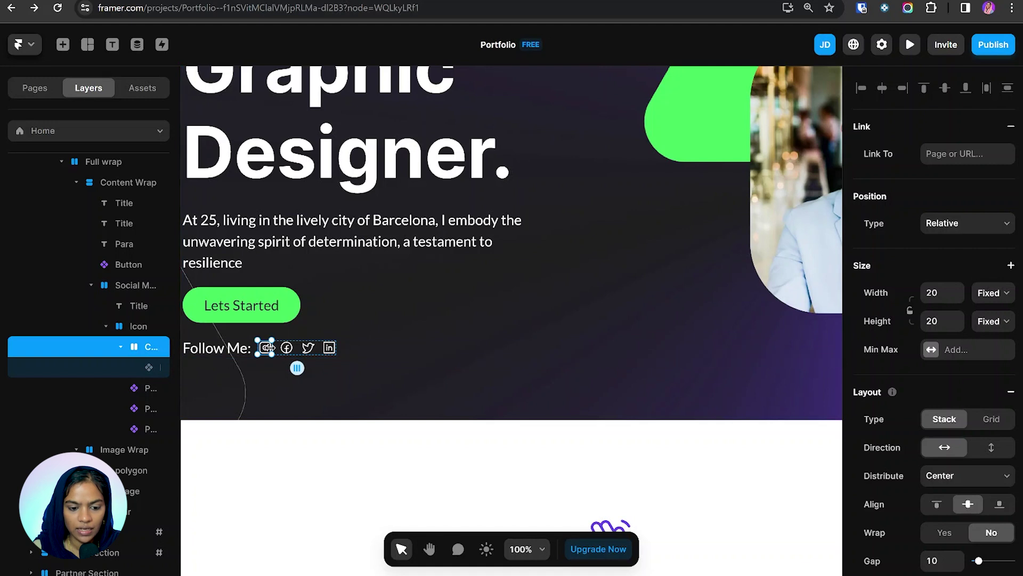
pyautogui.click(948, 154)
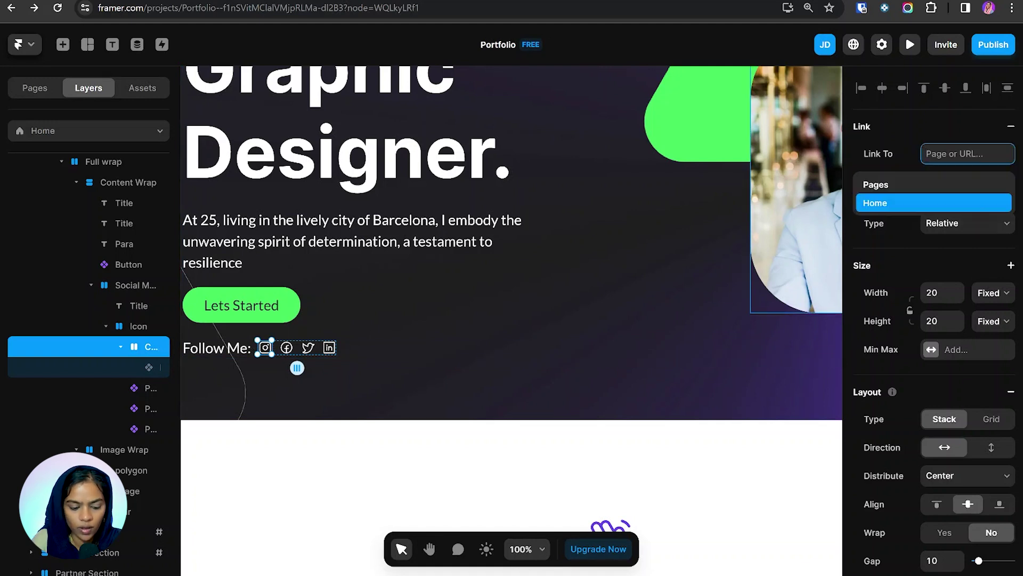
pyautogui.write('www.instagram.com/')
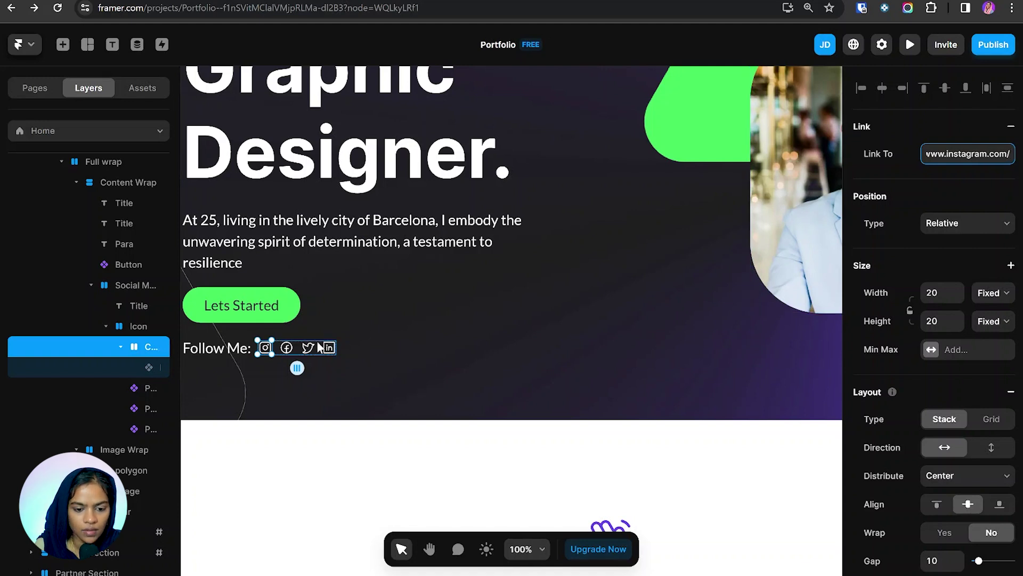
pyautogui.click(286, 347)
pyautogui.click(309, 348)
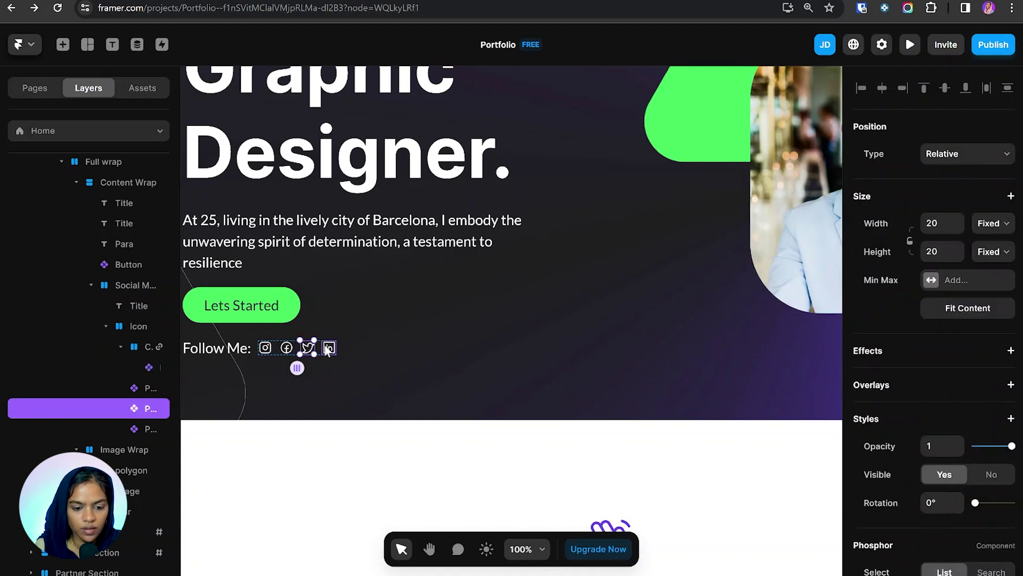
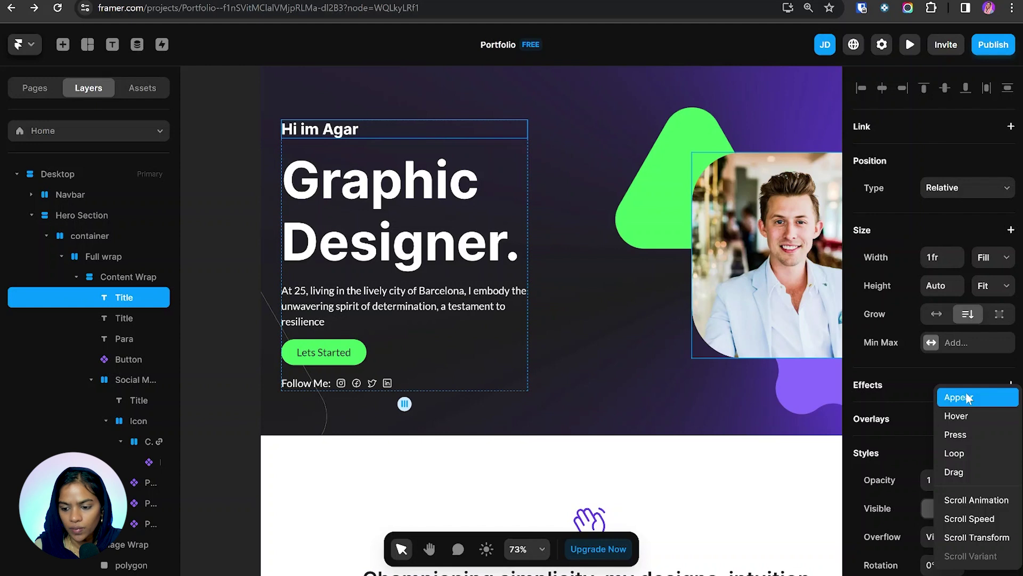
# Add an Appear effect to the hero's greeting title with an enter opacity of 0.3 and a Y offset of 39.
pyautogui.click(967, 397)
pyautogui.click(767, 481)
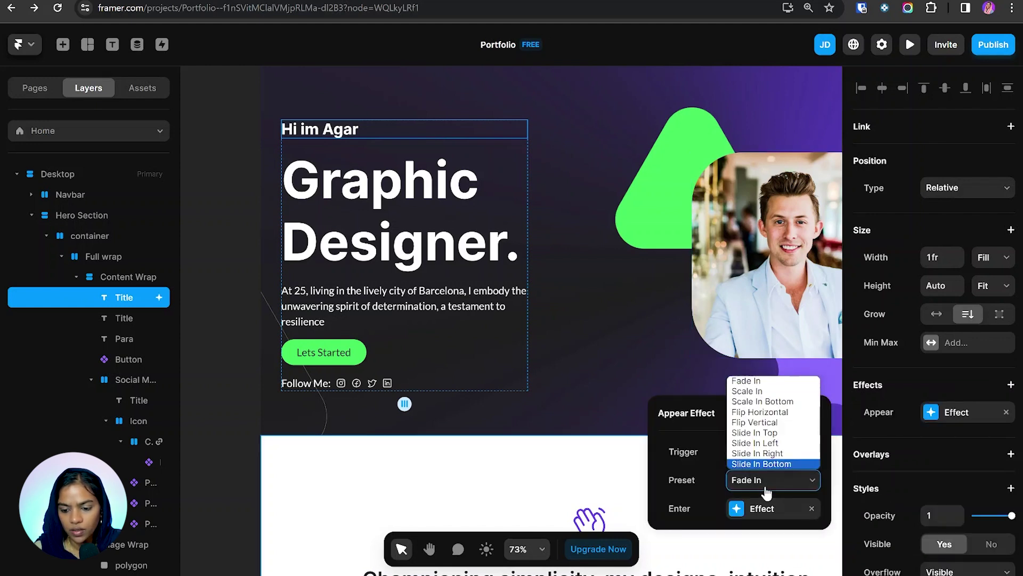
pyautogui.click(760, 506)
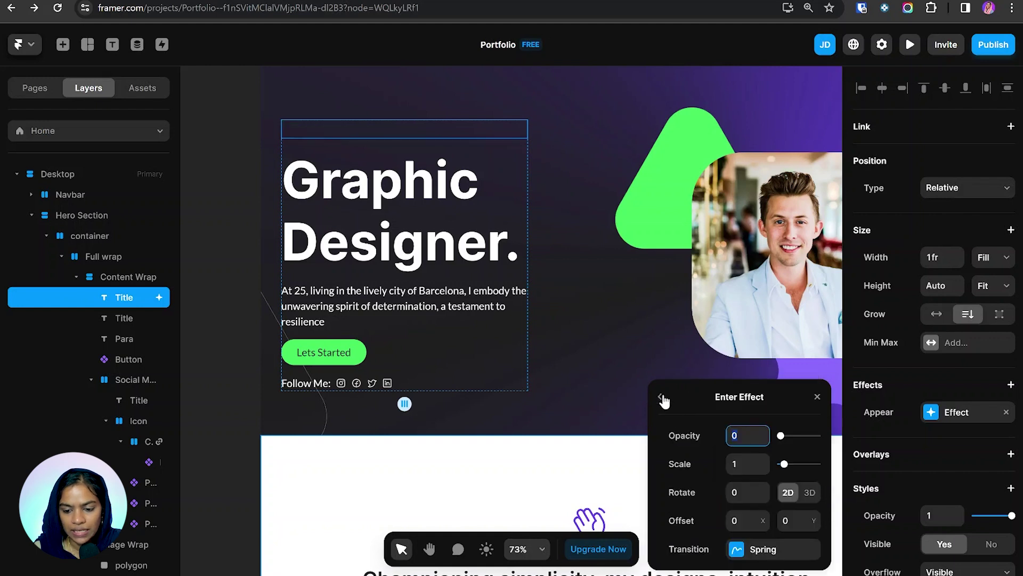
pyautogui.press('Escape')
pyautogui.click(752, 509)
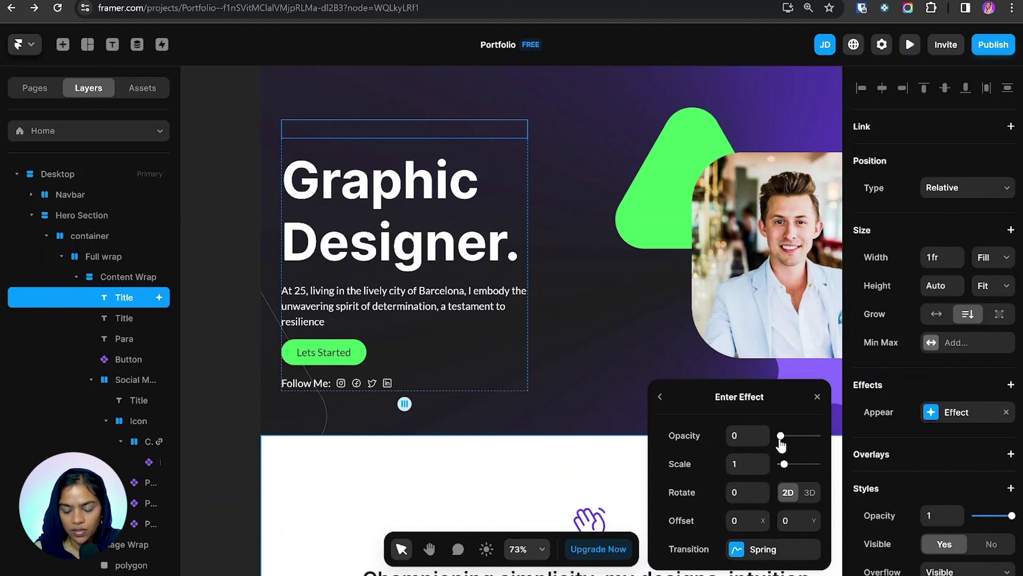
pyautogui.moveTo(781, 439); pyautogui.dragTo(792, 439)
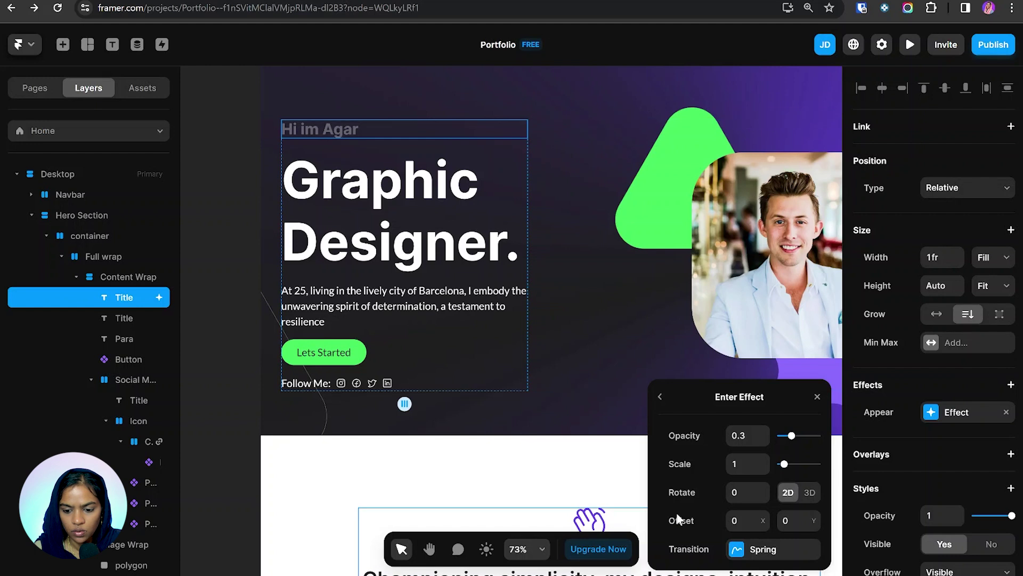
pyautogui.moveTo(815, 524); pyautogui.dragTo(814, 491)
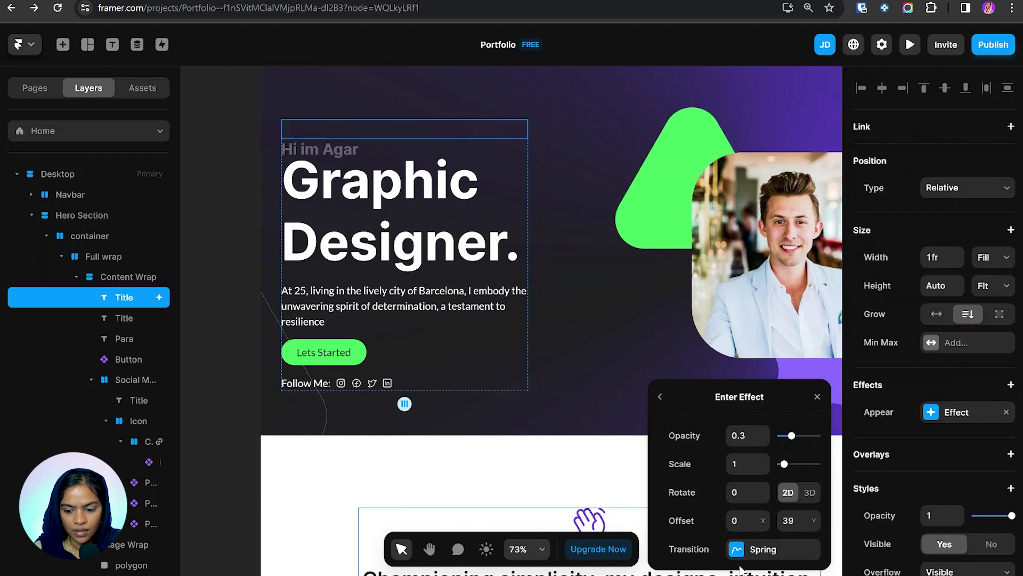
# Set the greeting title's spring transition to stiffness 500 and damping 80, and preview the page.
pyautogui.click(737, 550)
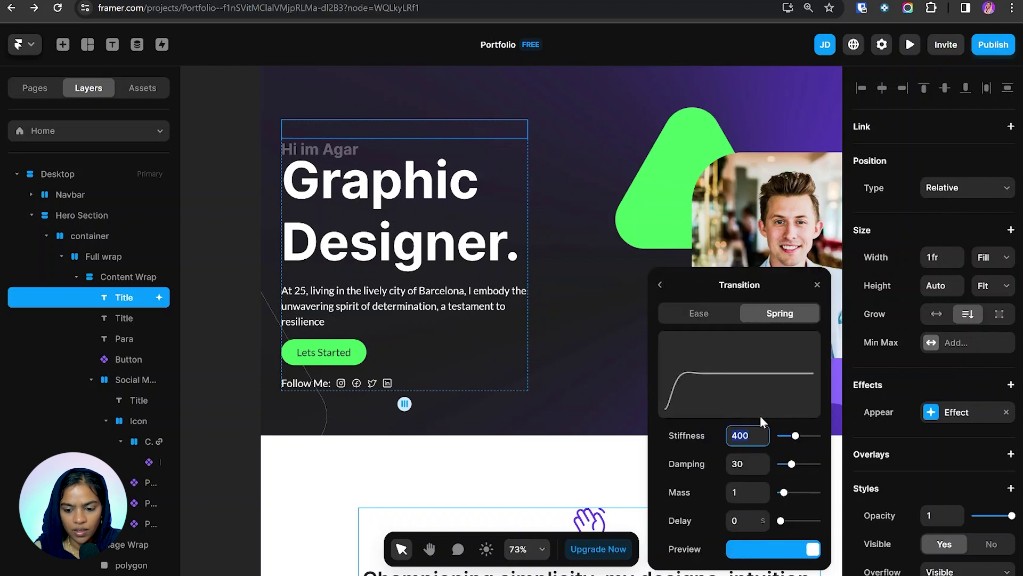
pyautogui.moveTo(794, 436); pyautogui.dragTo(793, 465)
pyautogui.click(743, 435)
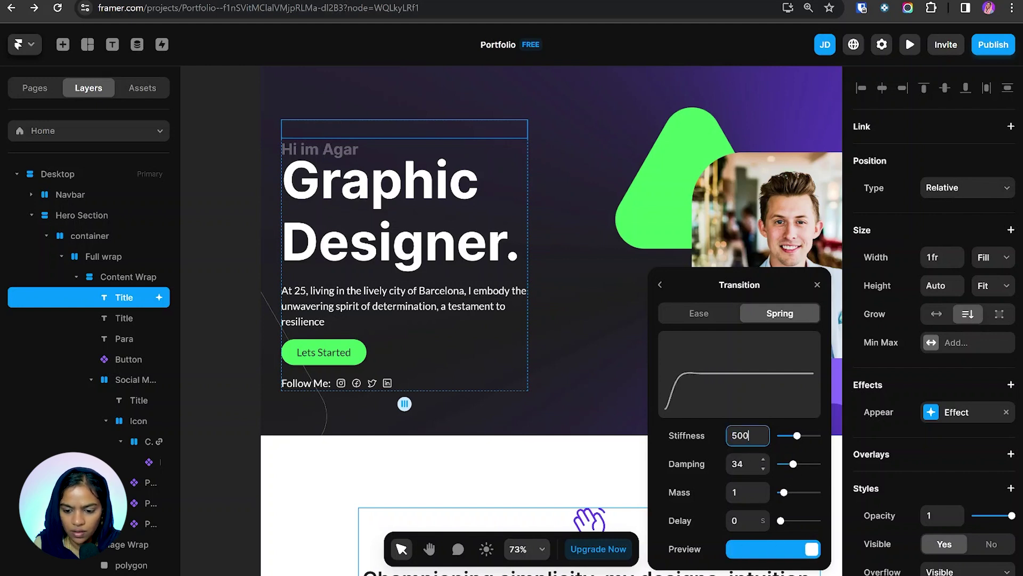
pyautogui.write('500')
pyautogui.press('Tab')
pyautogui.write('80')
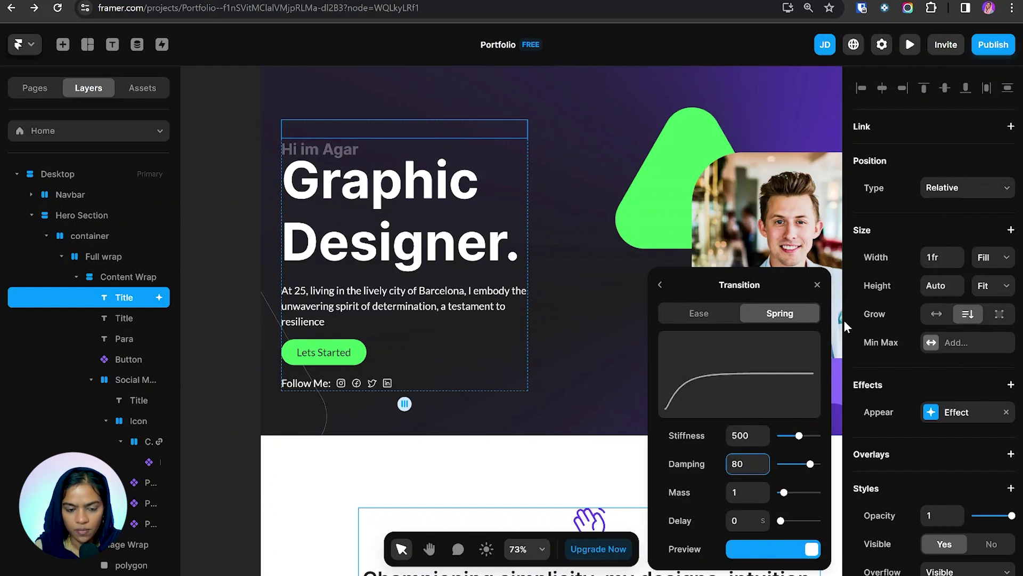
pyautogui.click(660, 284)
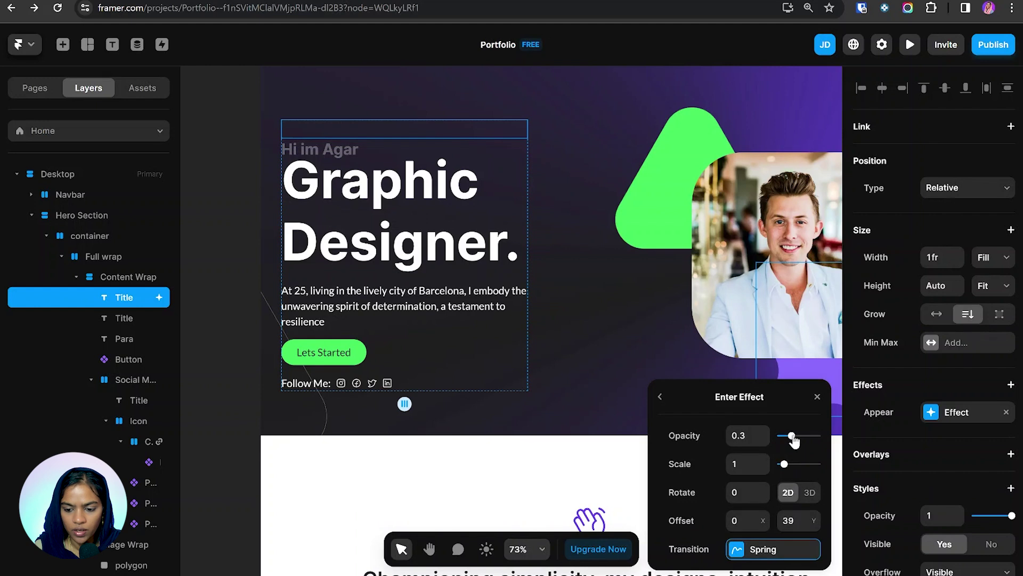
pyautogui.click(762, 548)
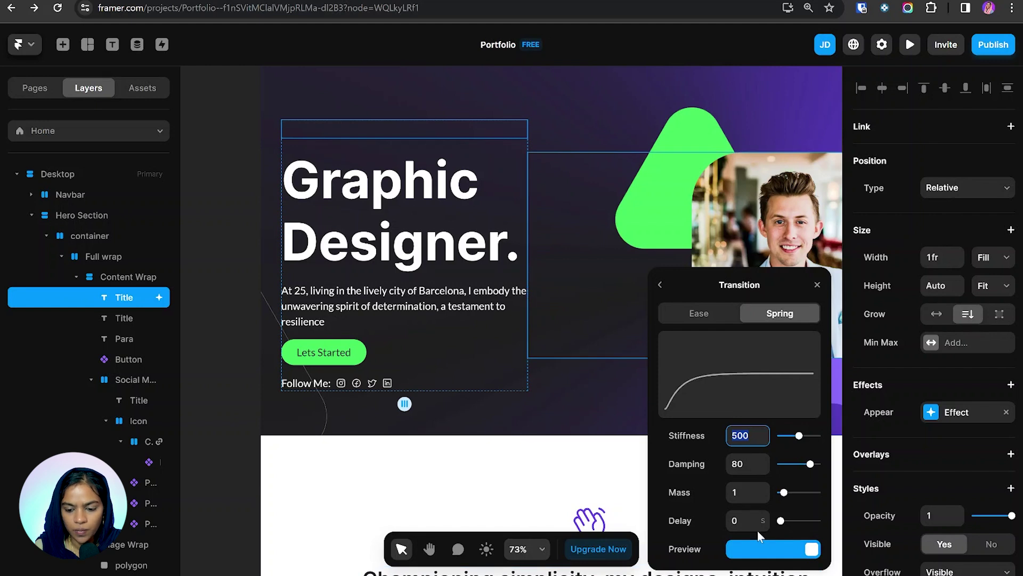
pyautogui.click(817, 284)
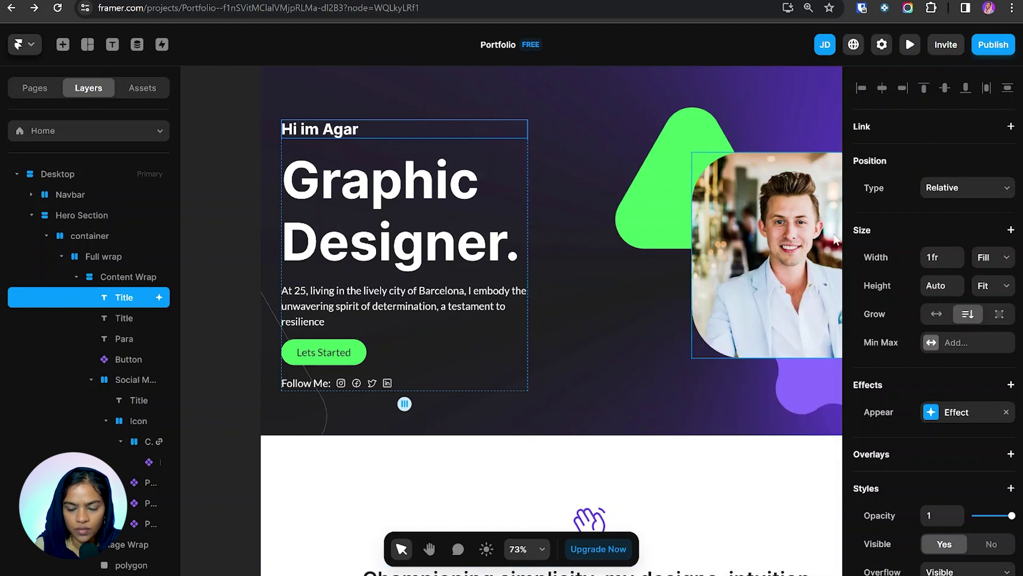
pyautogui.click(910, 45)
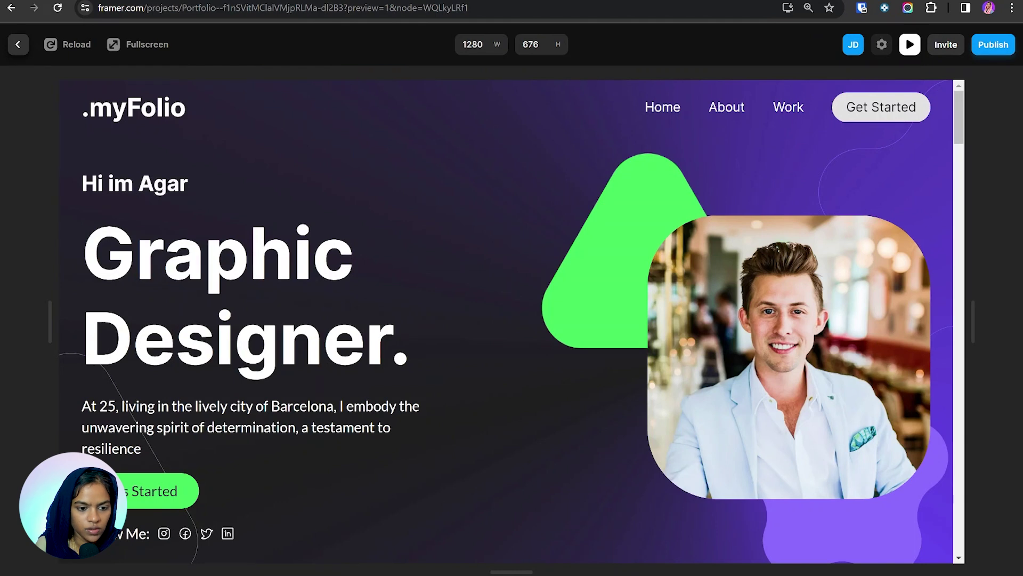
pyautogui.click(18, 44)
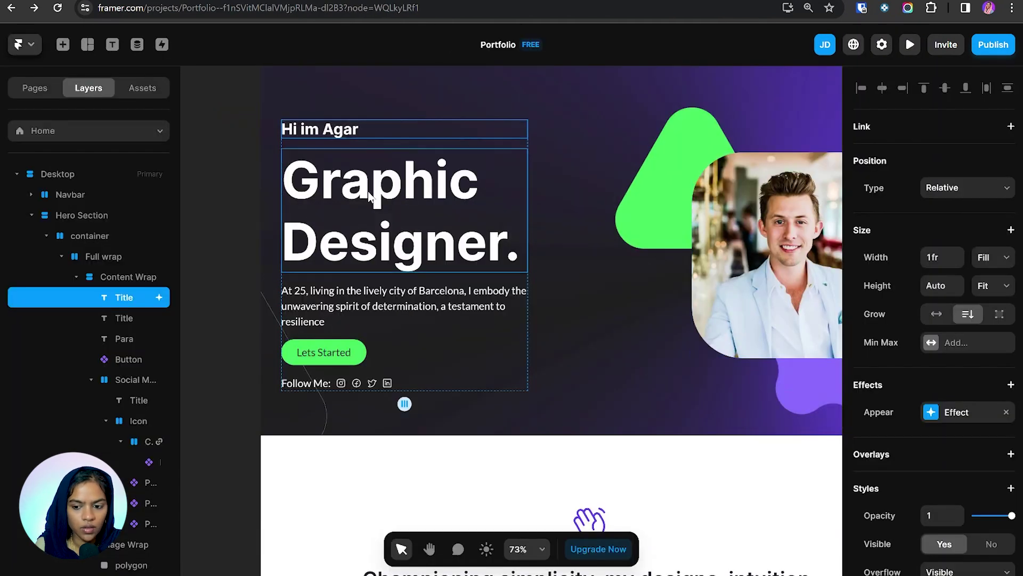
# Copy the Appear effect from the hero's greeting title.
pyautogui.press('Tab')
pyautogui.press('Tab')
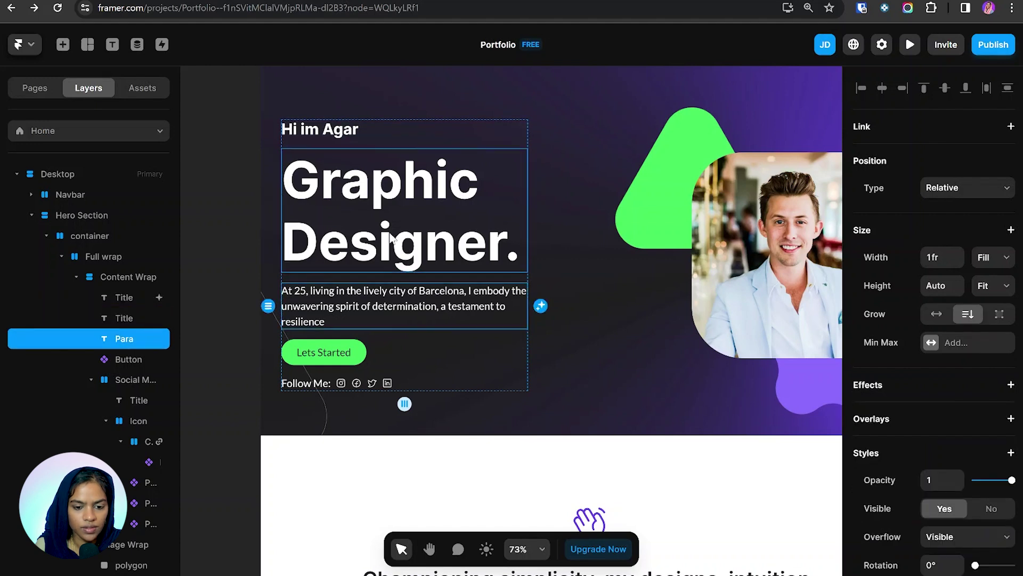
pyautogui.hotkey('shift', 'Tab')
pyautogui.hotkey('shift', 'Tab')
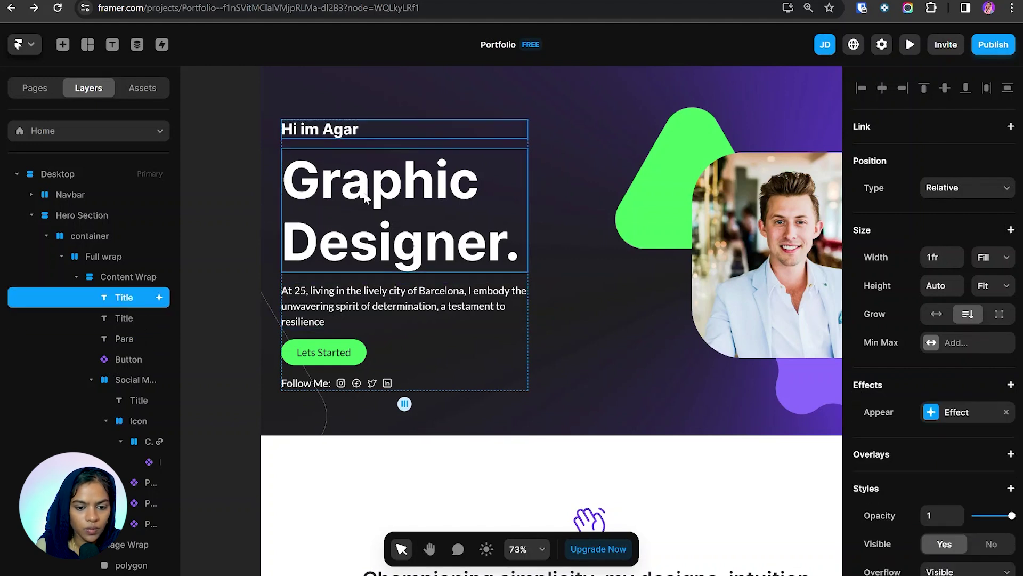
pyautogui.click(373, 213)
pyautogui.click(402, 304)
pyautogui.hotkey('shift', 'Tab')
pyautogui.hotkey('shift', 'Tab')
pyautogui.click(1010, 384)
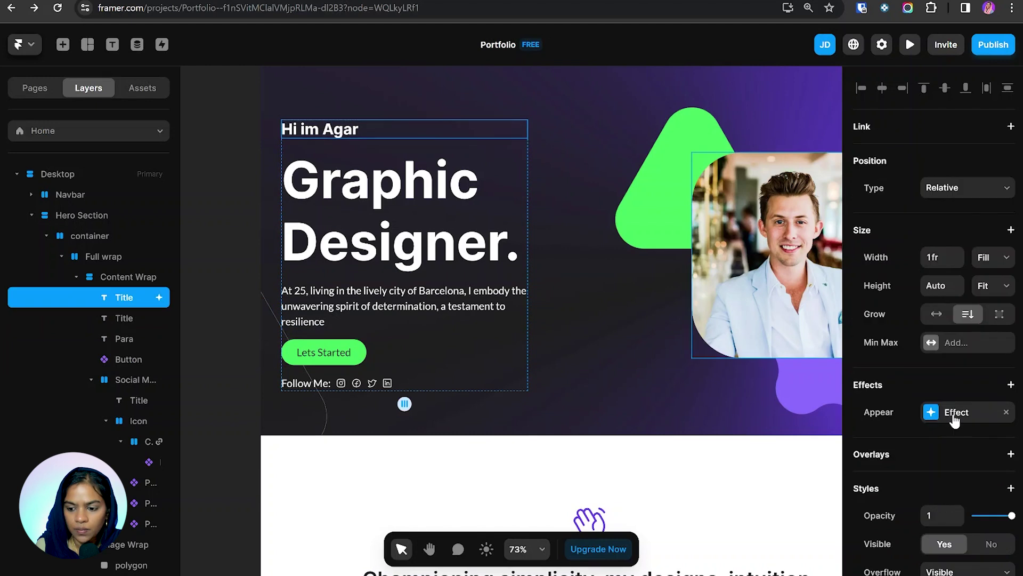
pyautogui.rightClick(953, 414)
pyautogui.click(974, 428)
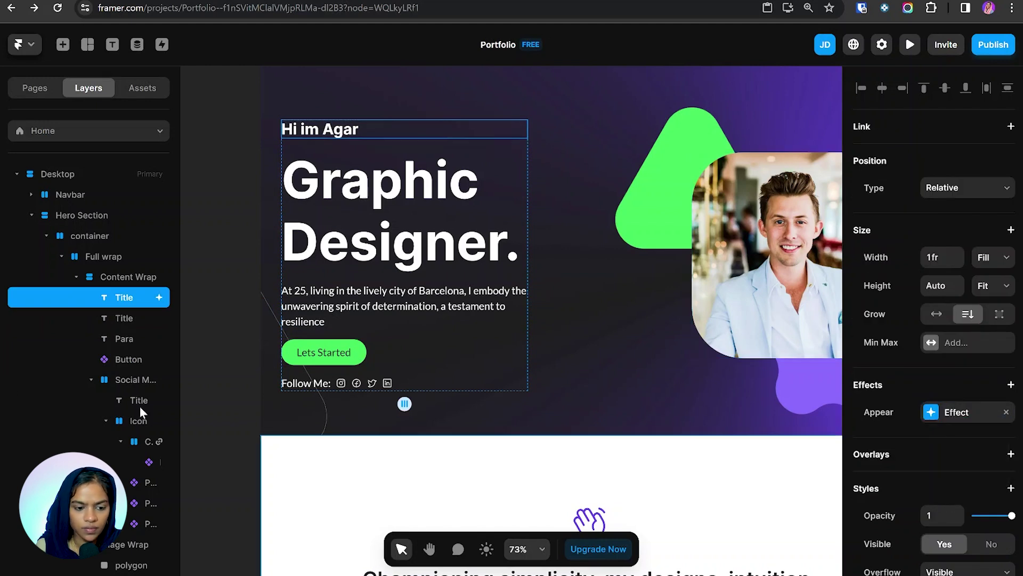
# Paste the copied Appear effect onto the Graphic Designer title and set its transition delay to 0.1 s.
pyautogui.click(120, 318)
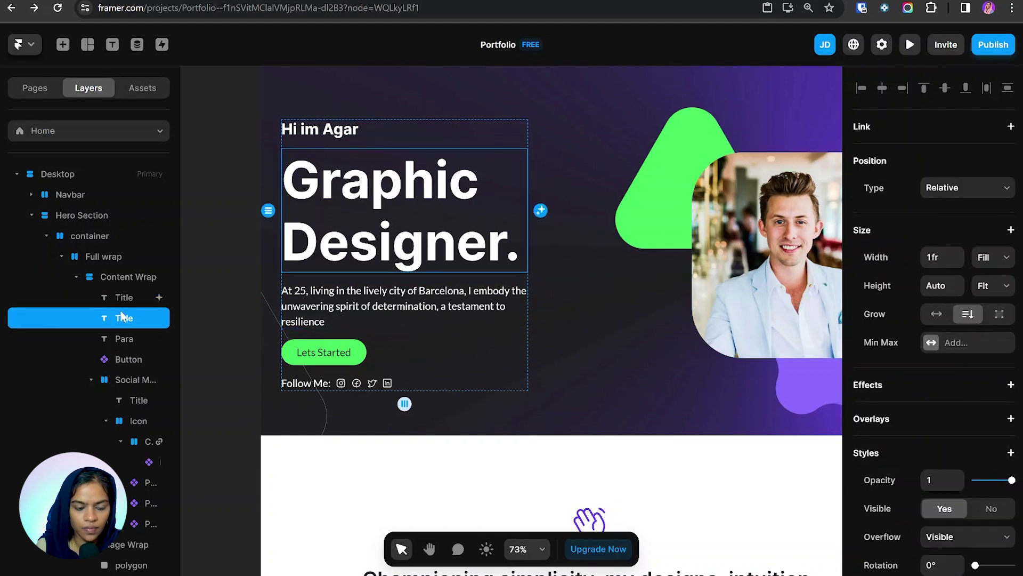
pyautogui.click(965, 385)
pyautogui.click(963, 378)
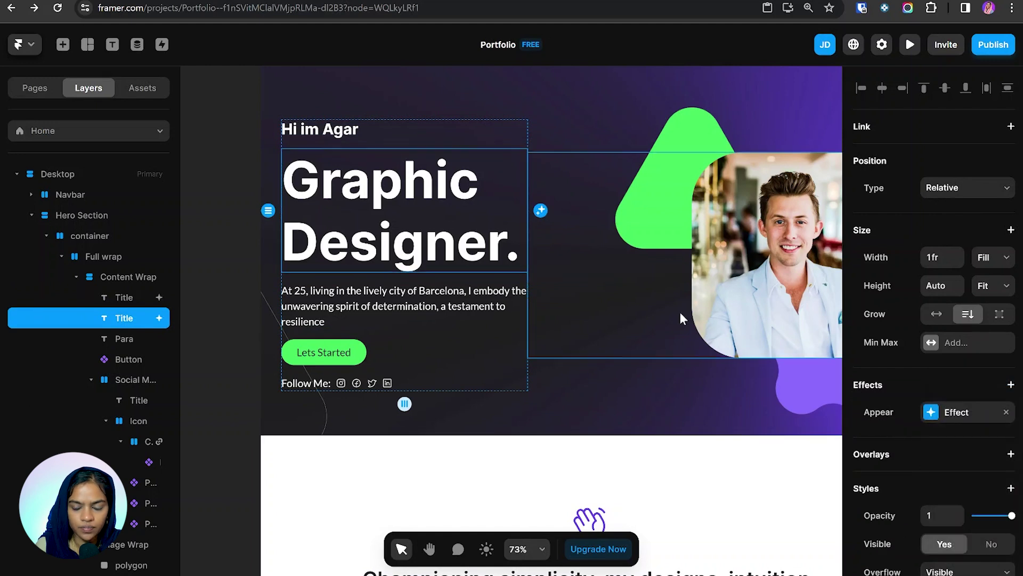
pyautogui.click(950, 421)
pyautogui.click(762, 507)
pyautogui.click(752, 548)
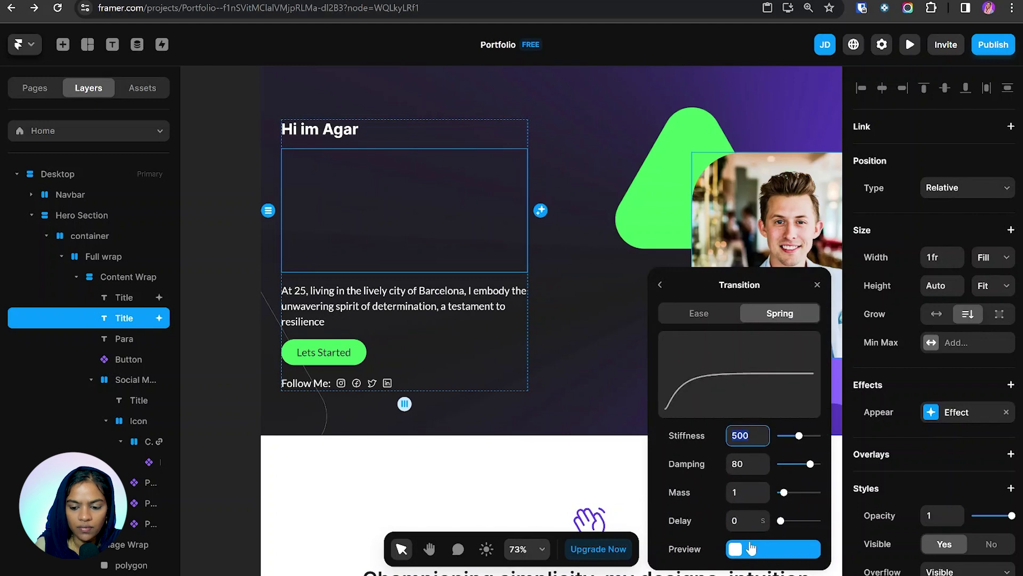
pyautogui.click(763, 517)
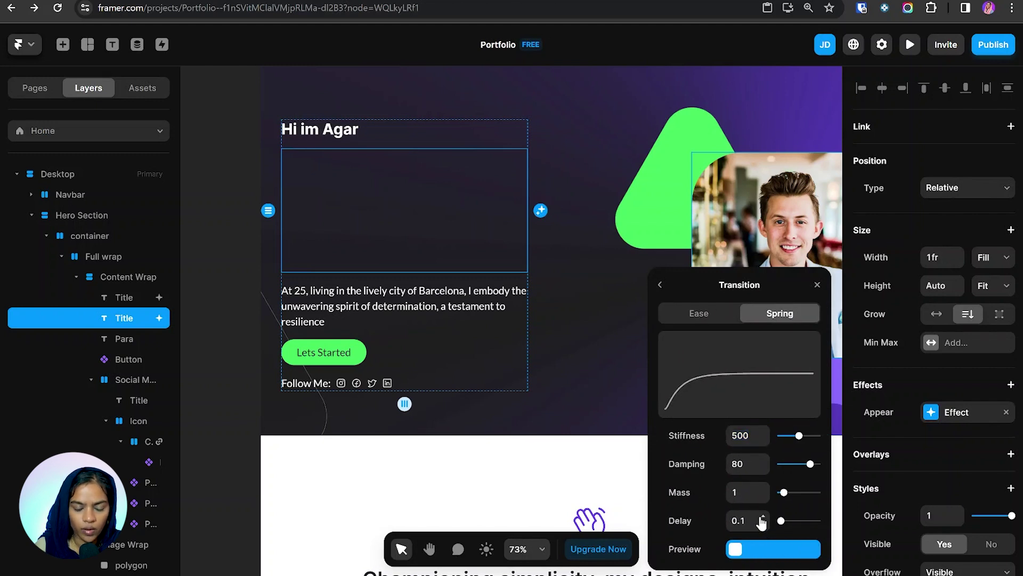
# Preview the page and reload it to check how the two hero titles animate in.
pyautogui.click(911, 45)
pyautogui.click(64, 49)
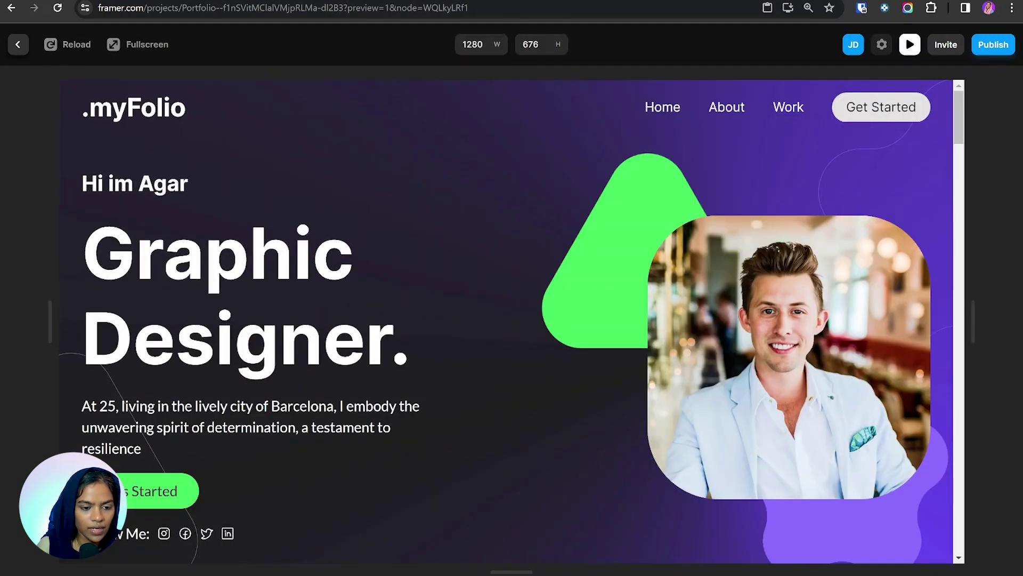
pyautogui.click(17, 45)
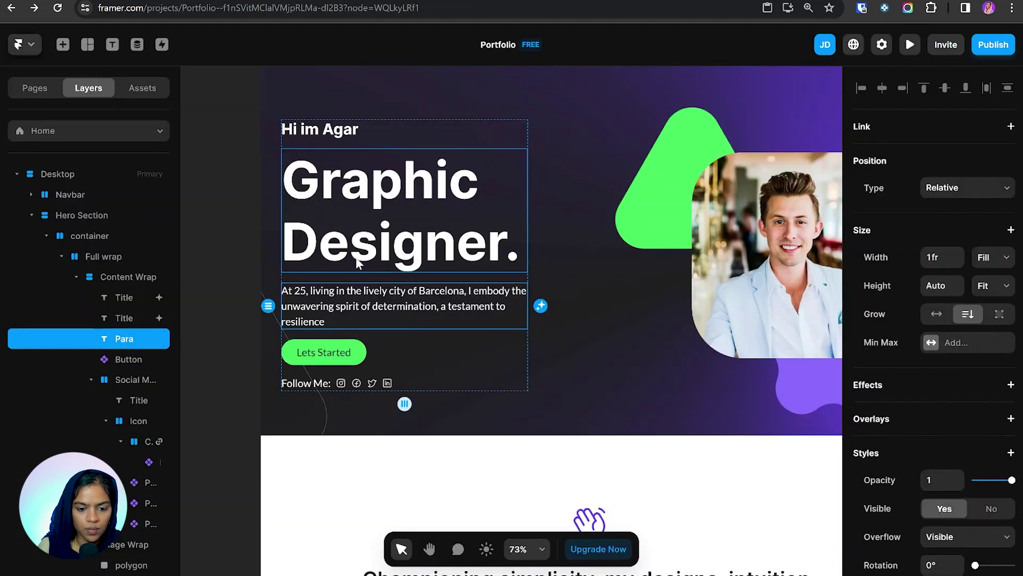
# Paste the copied Appear effect onto the hero paragraph and increase its transition delay.
pyautogui.click(953, 380)
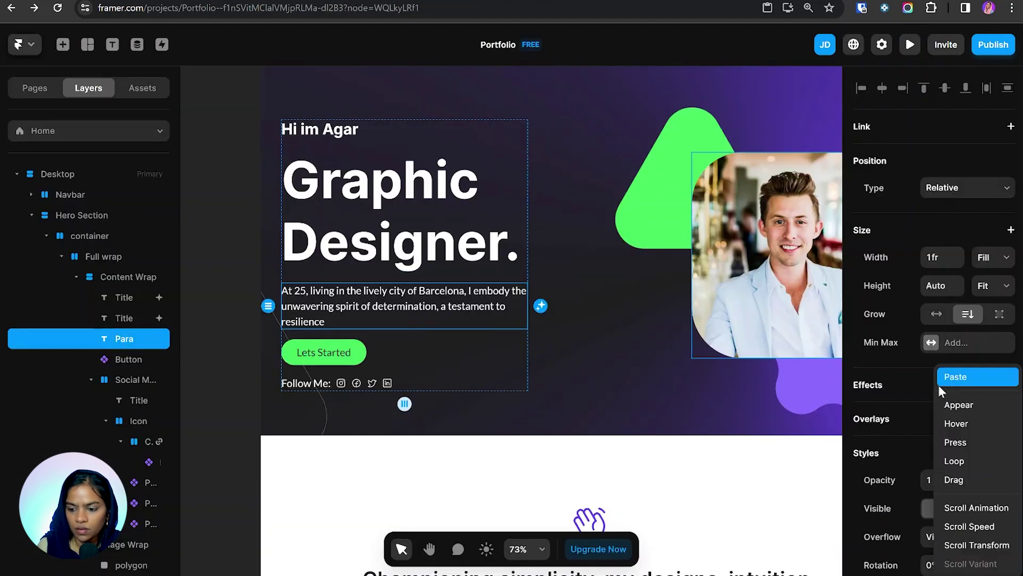
pyautogui.click(953, 378)
pyautogui.click(764, 518)
# Paste the copied Appear effect onto the hero's Lets Started button and increase its transition delay.
pyautogui.click(301, 364)
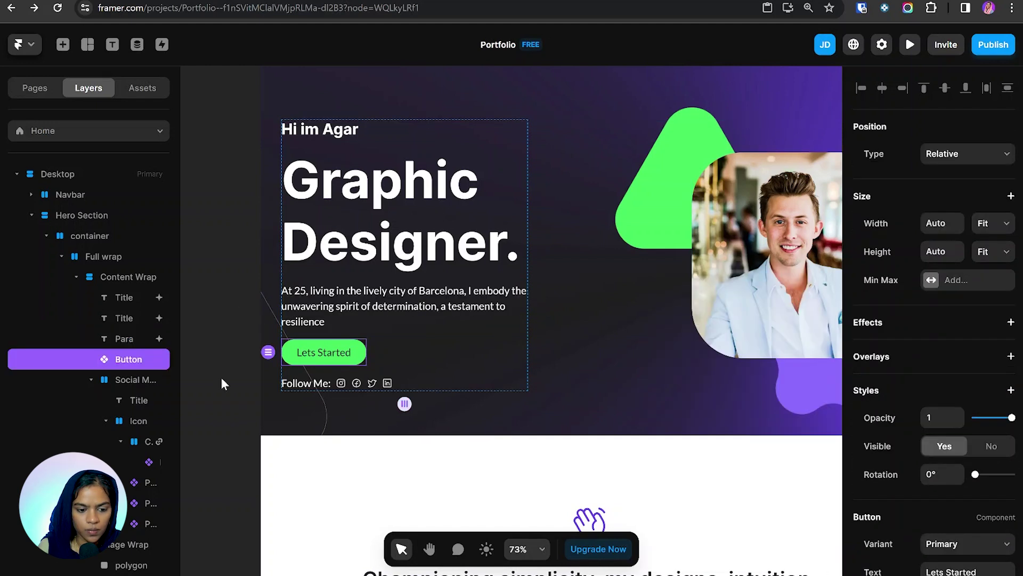
pyautogui.rightClick(123, 362)
pyautogui.moveTo(184, 347)
pyautogui.moveTo(215, 352)
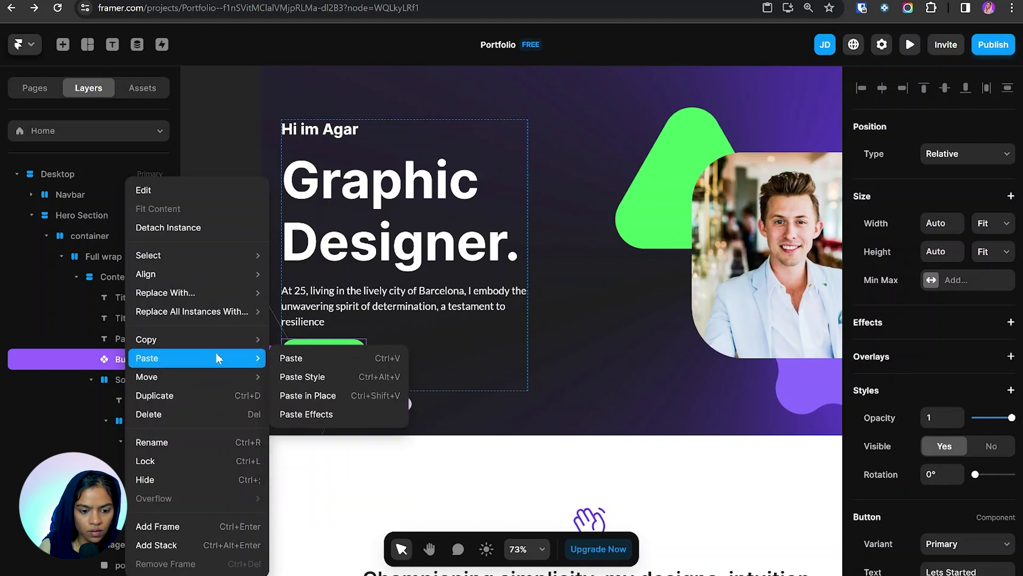
pyautogui.click(329, 413)
pyautogui.click(959, 349)
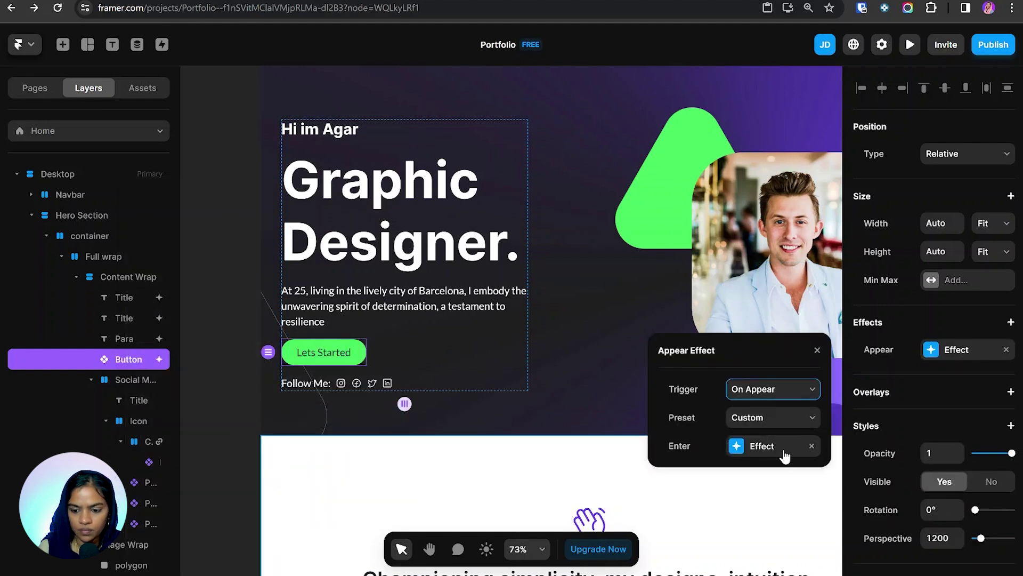
pyautogui.click(765, 446)
pyautogui.click(763, 518)
# Paste the copied Appear effect onto the hero's social media stack and increase its transition delay.
pyautogui.click(133, 379)
pyautogui.click(91, 380)
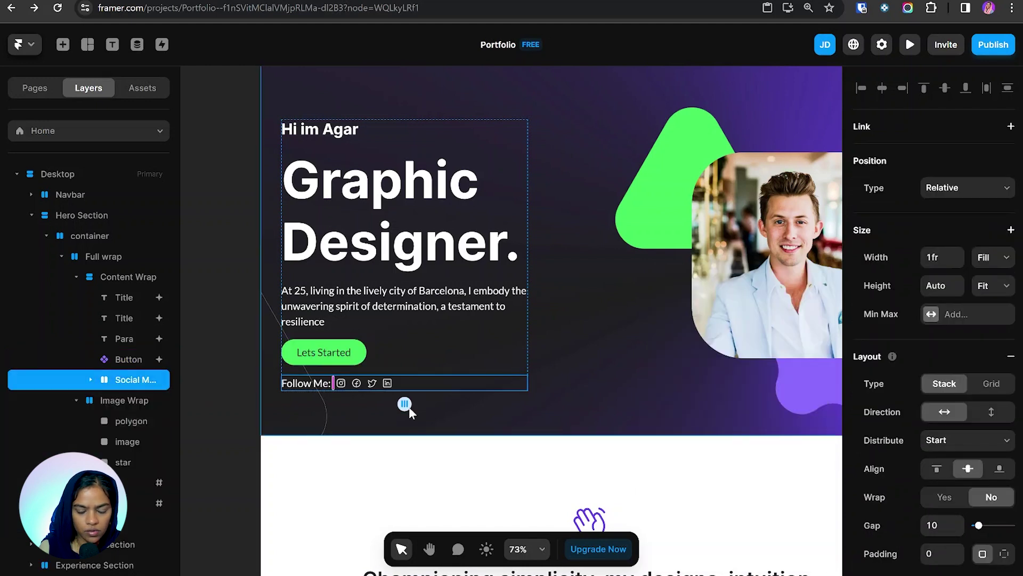
pyautogui.scroll(-5, 971, 384)
pyautogui.click(961, 338)
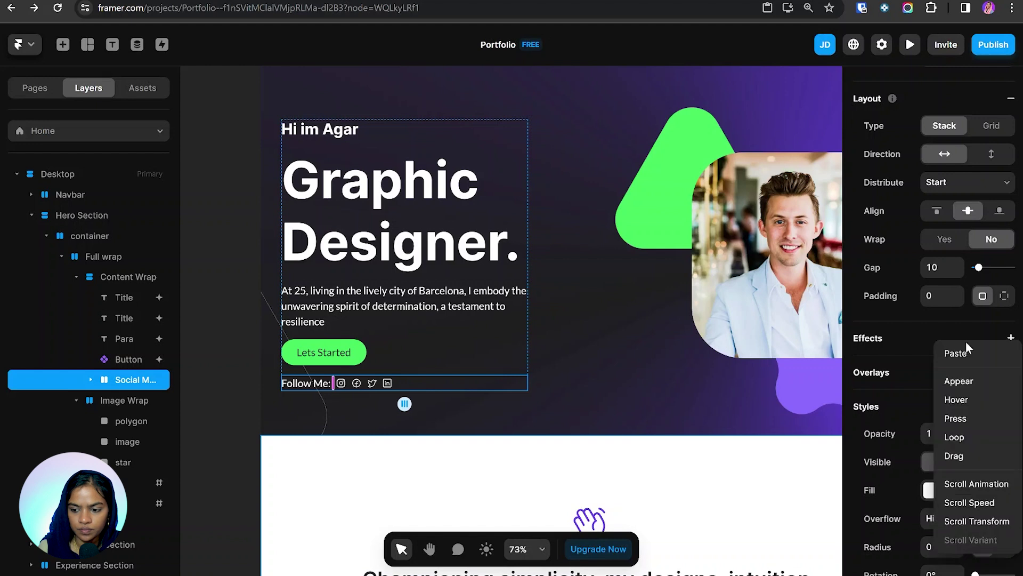
pyautogui.click(972, 350)
pyautogui.click(962, 365)
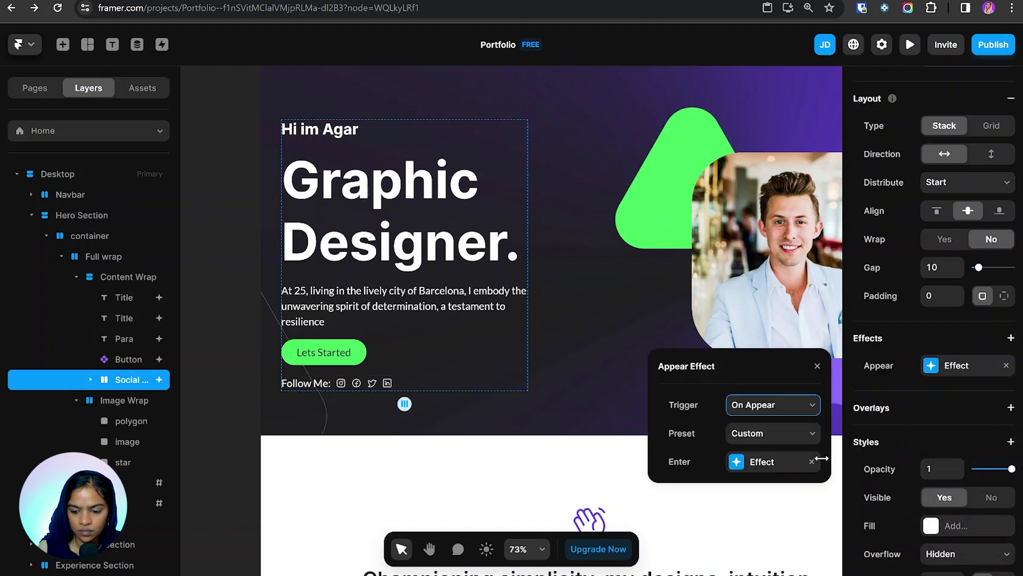
pyautogui.click(775, 463)
pyautogui.click(767, 517)
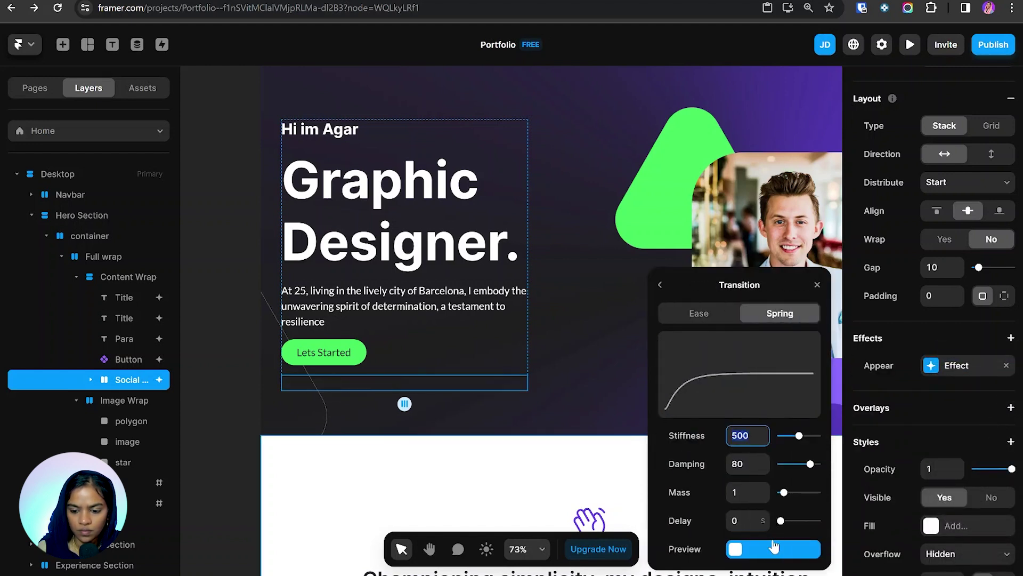
pyautogui.click(764, 520)
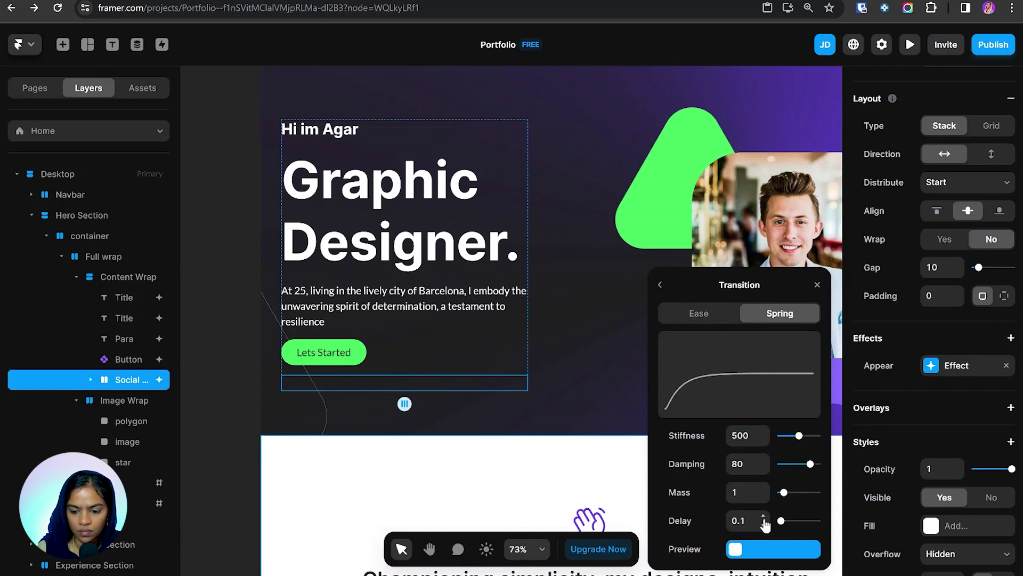
pyautogui.click(764, 520)
# Preview the page to check the staggered appear animations of the whole hero content.
pyautogui.click(358, 327)
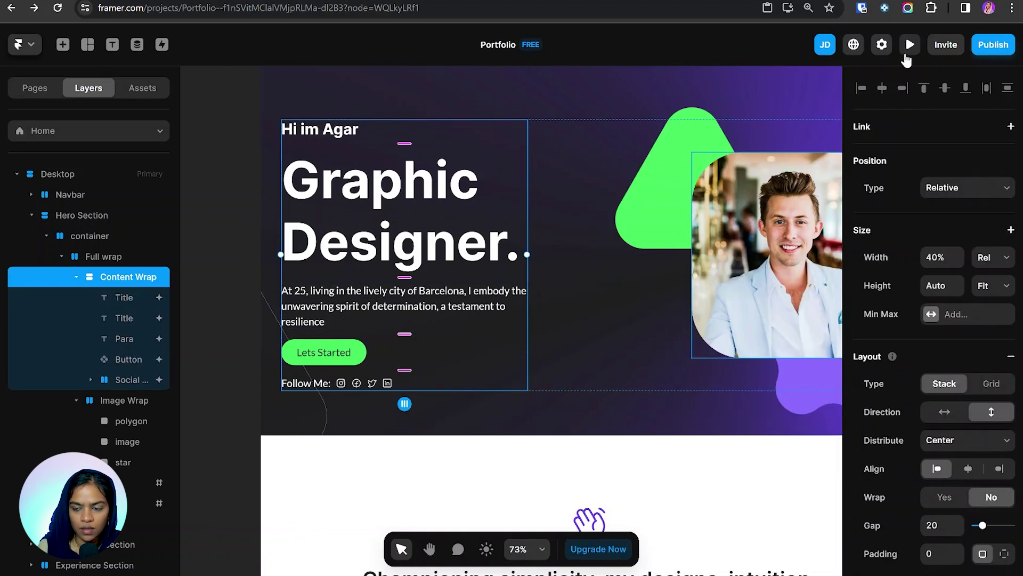
pyautogui.click(909, 48)
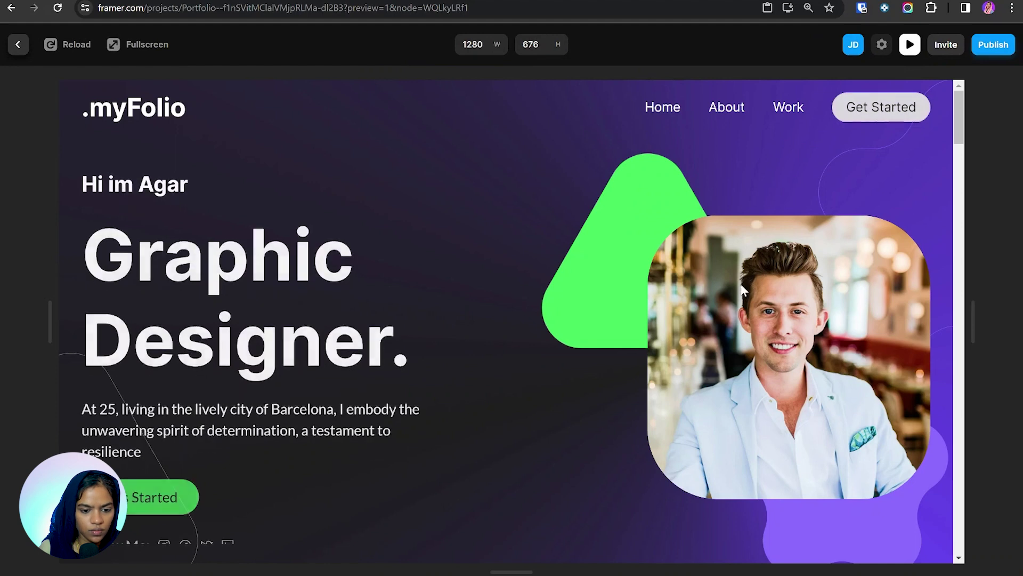
pyautogui.scroll(-1, 473, 397)
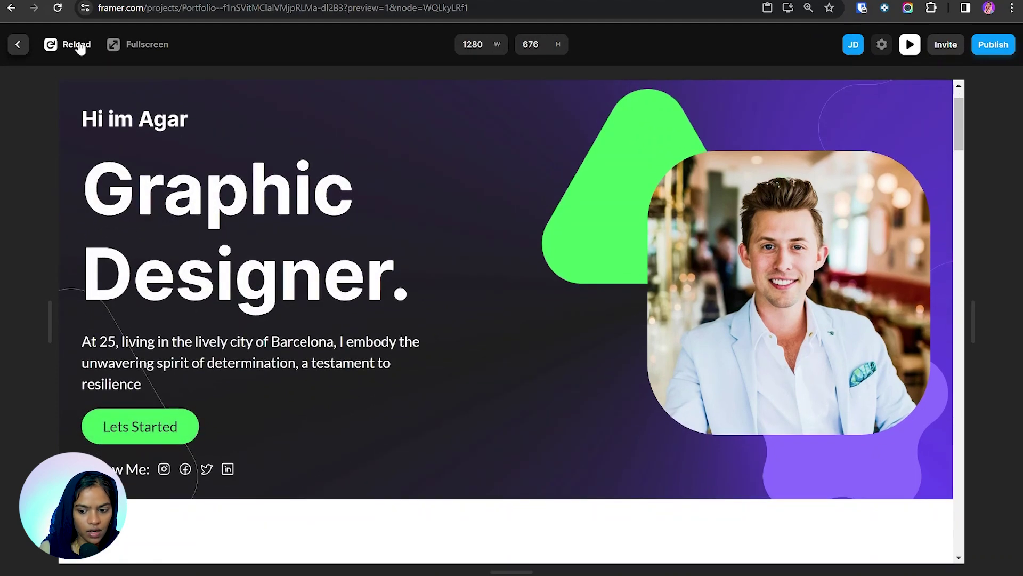
# Paste the copied Appear effect onto the hero image and set its enter scale to 0.8.
pyautogui.click(17, 48)
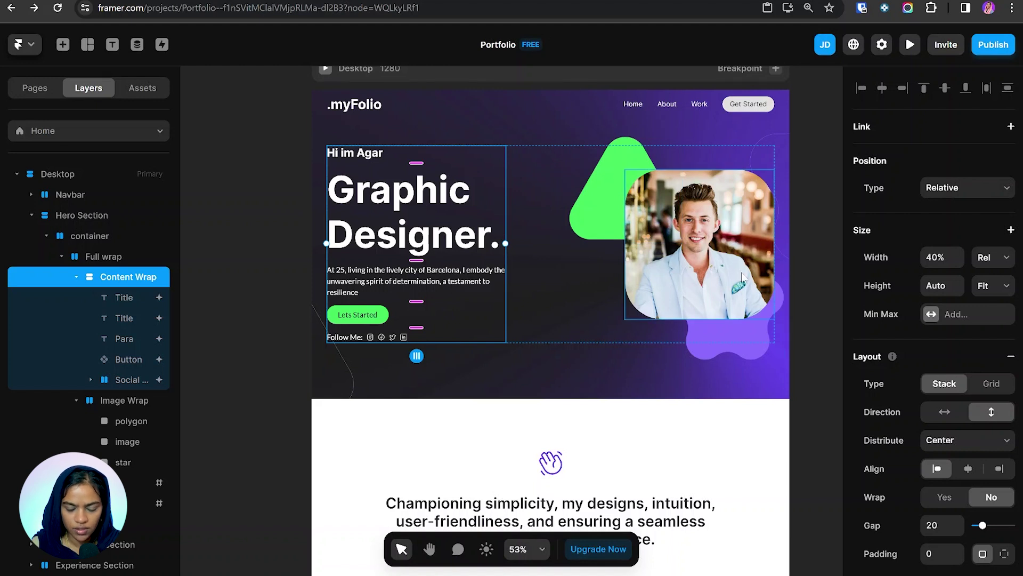
pyautogui.click(723, 301)
pyautogui.click(951, 390)
pyautogui.click(958, 405)
pyautogui.click(768, 514)
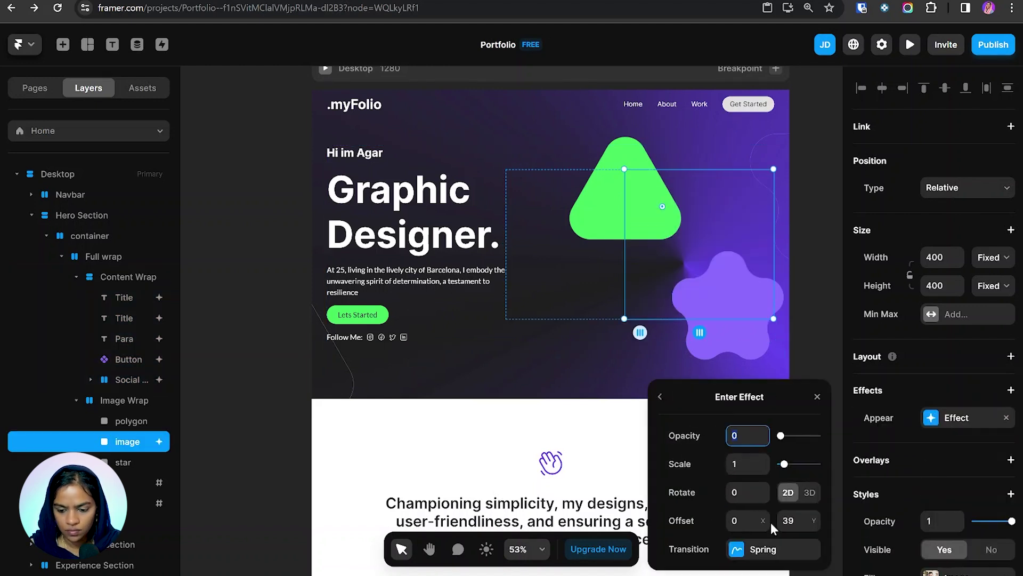
pyautogui.click(746, 464)
pyautogui.write('0.8')
# Paste the copied Appear effect onto the green polygon and the purple star behind the hero image.
pyautogui.click(644, 225)
pyautogui.click(934, 495)
pyautogui.click(937, 376)
pyautogui.click(725, 320)
pyautogui.click(933, 496)
pyautogui.click(937, 376)
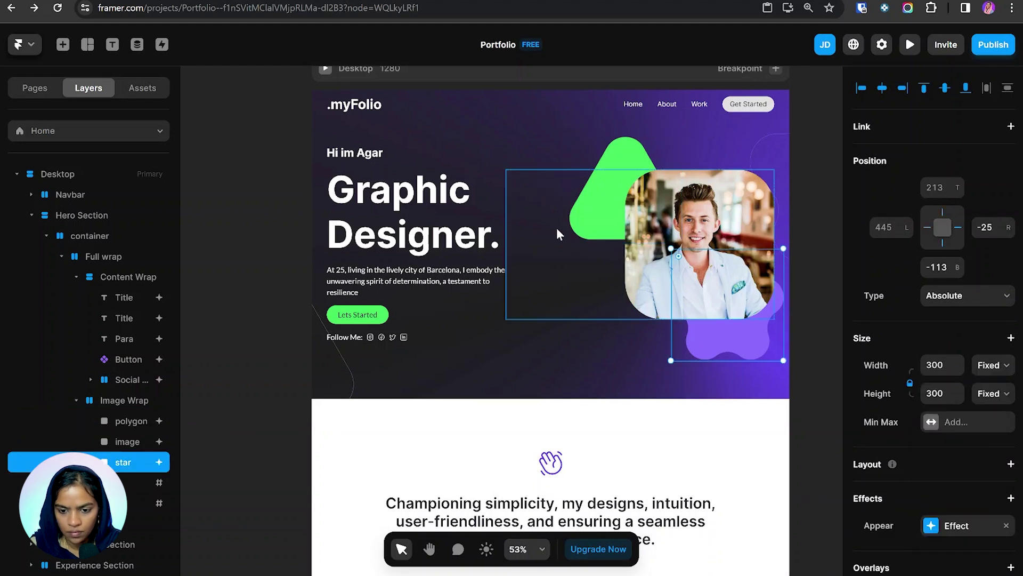
# Lower the transition delay of the green polygon's Appear effect and set the hero image's transition delay to 0.
pyautogui.click(573, 226)
pyautogui.click(960, 525)
pyautogui.click(768, 549)
pyautogui.click(774, 551)
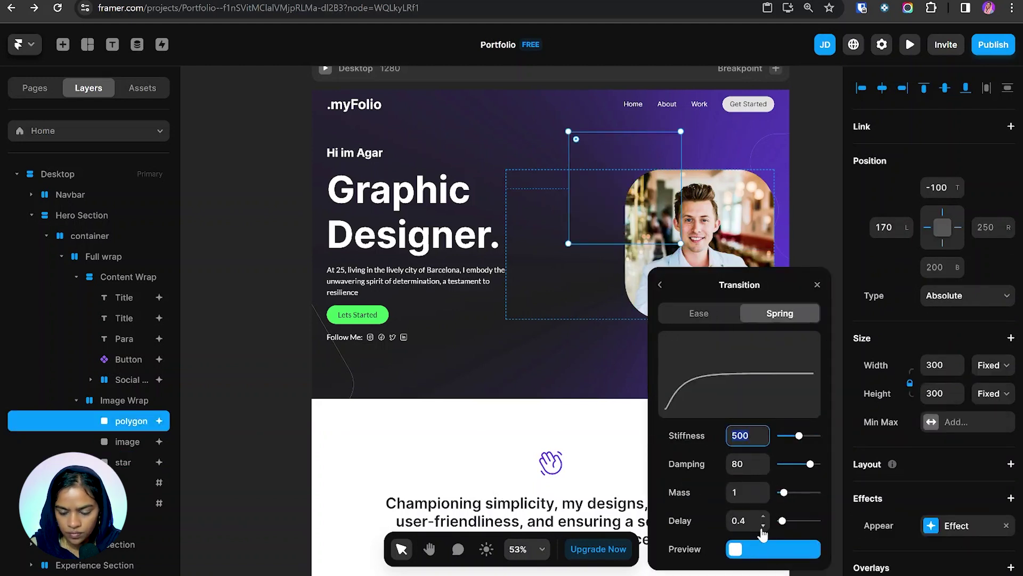
pyautogui.moveTo(782, 520); pyautogui.dragTo(781, 520)
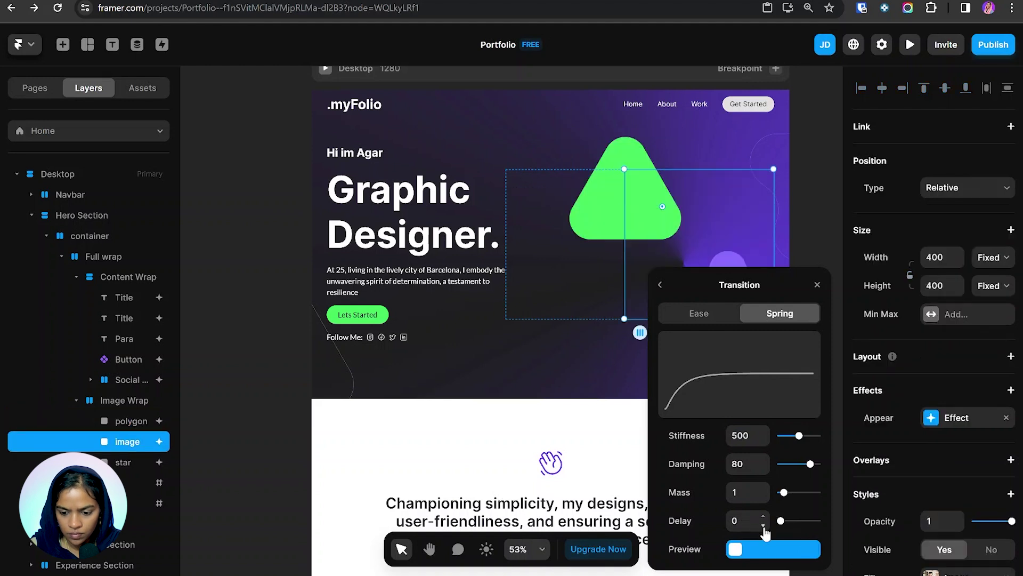
pyautogui.click(628, 196)
pyautogui.press('Escape')
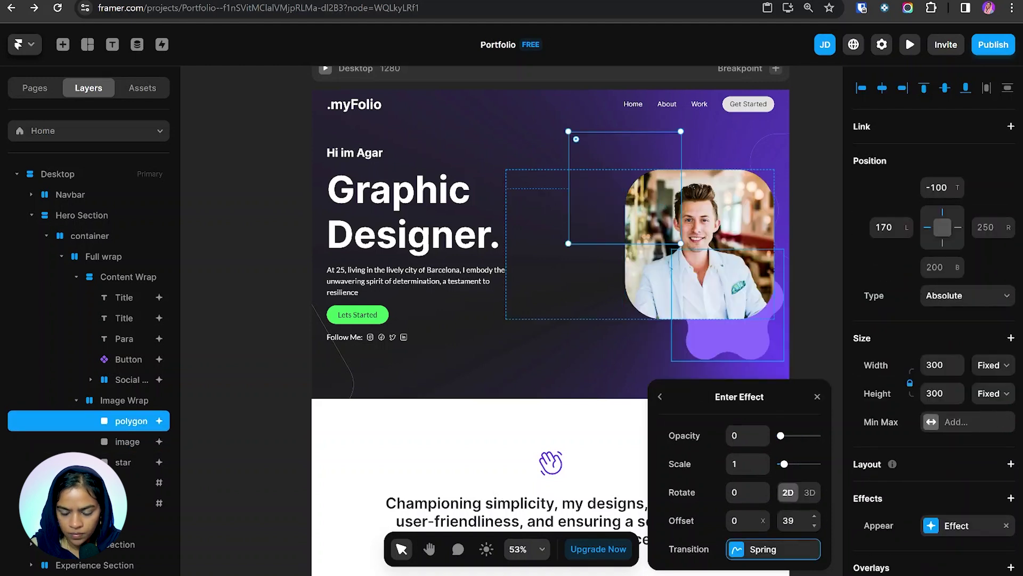
pyautogui.moveTo(763, 517); pyautogui.dragTo(768, 548)
pyautogui.press('Escape')
# Set the purple star's Appear effect to opacity 0.3, vertical offset 0 and transition delay 0.2.
pyautogui.click(35, 462)
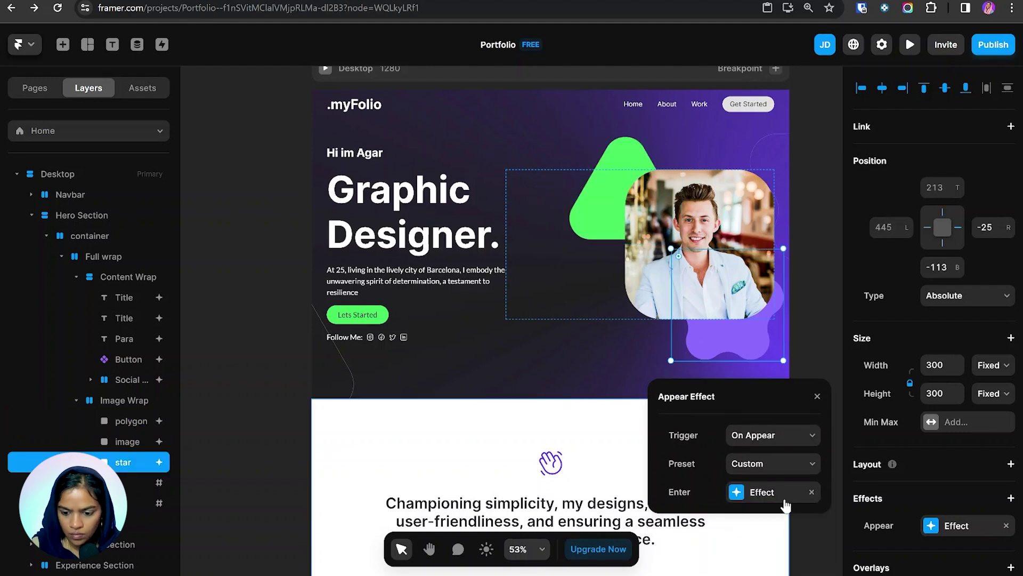
pyautogui.click(762, 491)
pyautogui.click(794, 520)
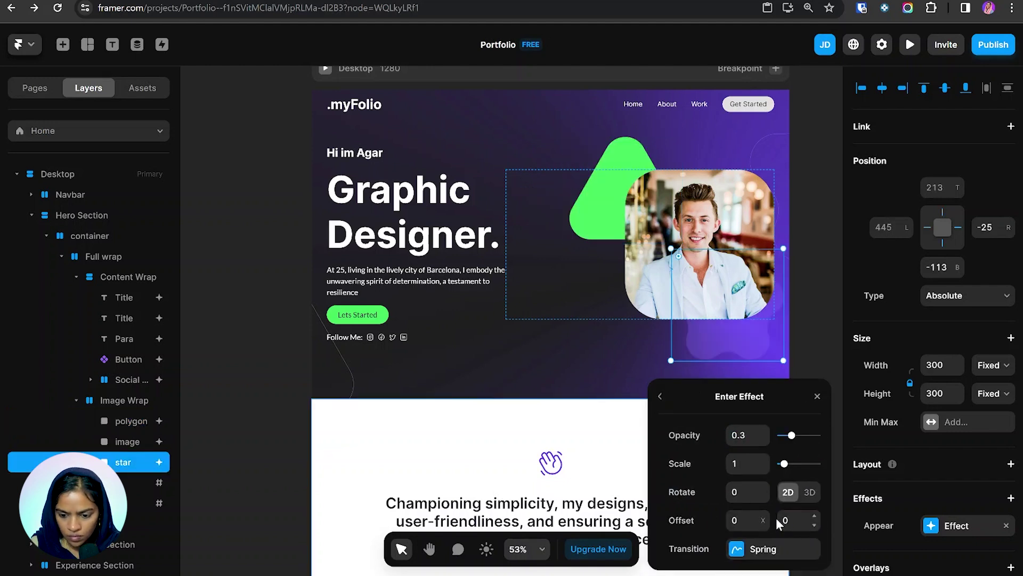
pyautogui.click(773, 549)
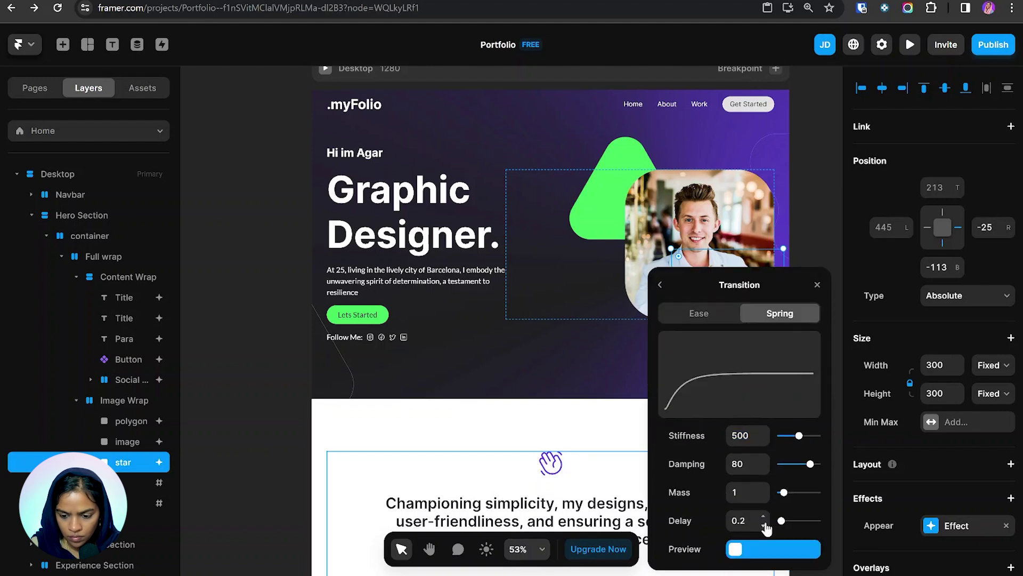
pyautogui.click(816, 284)
pyautogui.click(284, 261)
# Preview the page and reload it to check the appear animations of the hero image and shapes.
pyautogui.click(910, 45)
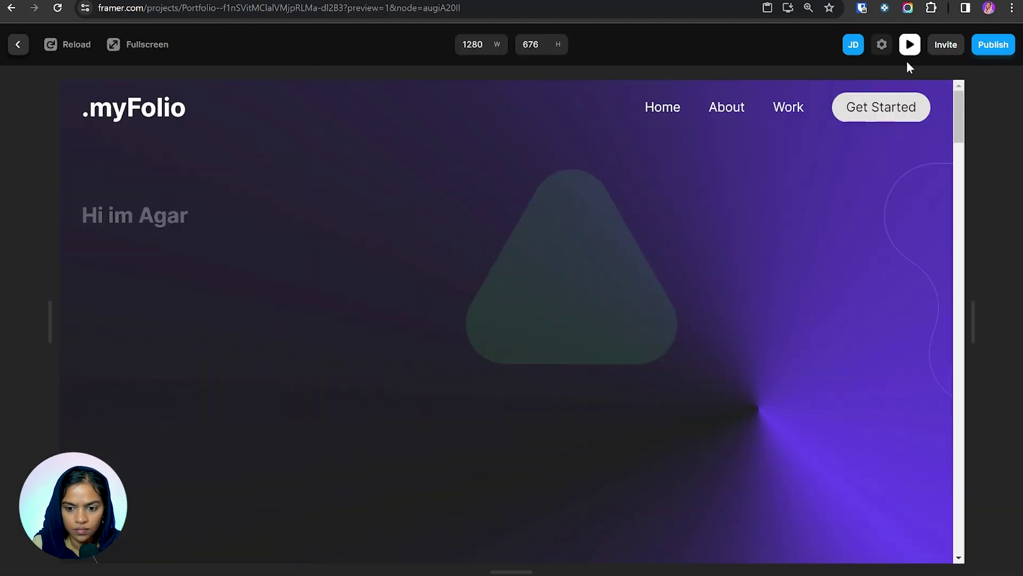
pyautogui.scroll(-1, 656, 291)
pyautogui.scroll(1, 656, 291)
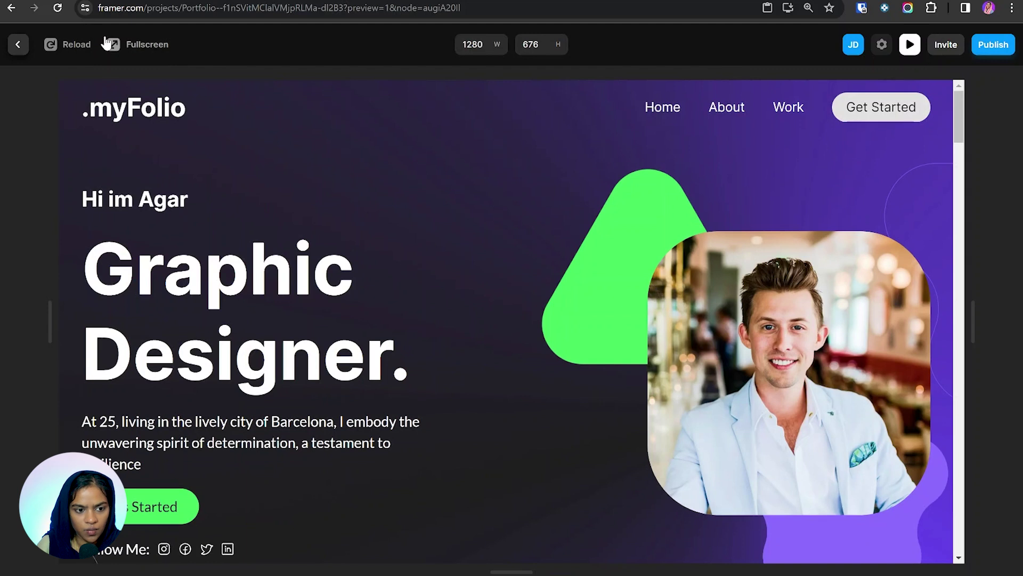
pyautogui.click(76, 44)
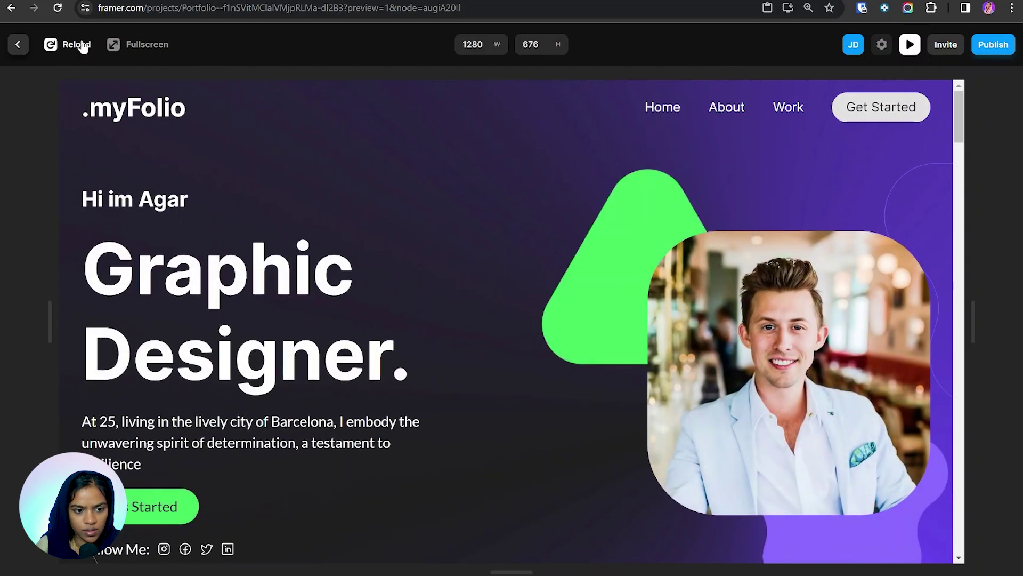
pyautogui.click(24, 45)
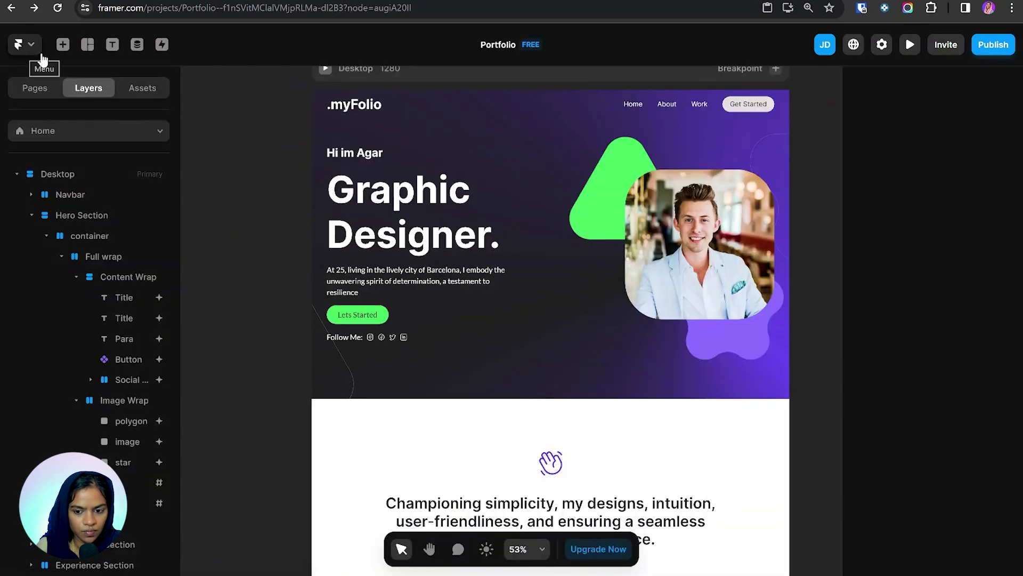
# Add a Scroll Animation effect to the waving hand icon in the About Section.
pyautogui.scroll(-2, 630, 366)
pyautogui.click(631, 365)
pyautogui.click(31, 214)
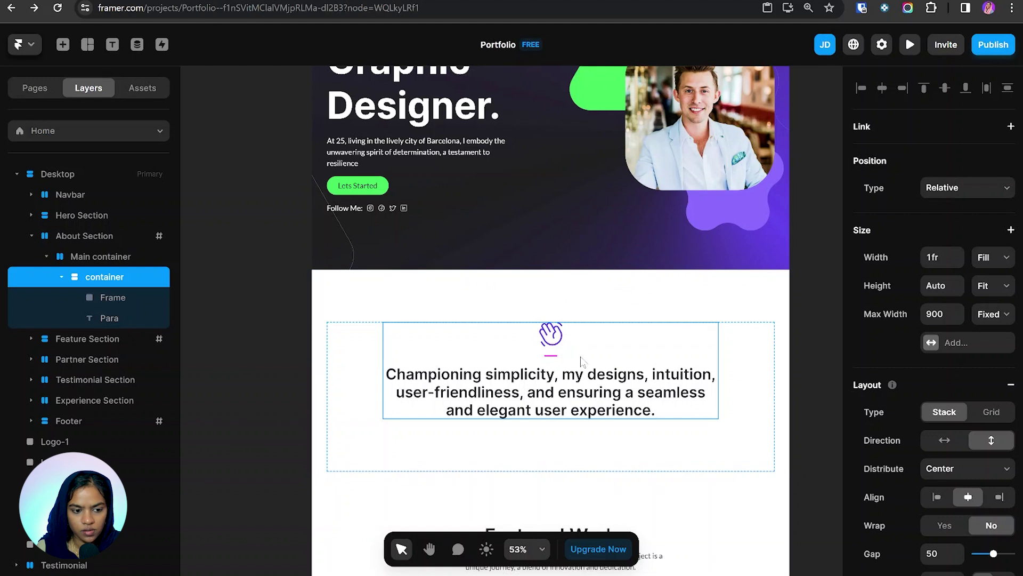
pyautogui.click(294, 346)
pyautogui.click(551, 334)
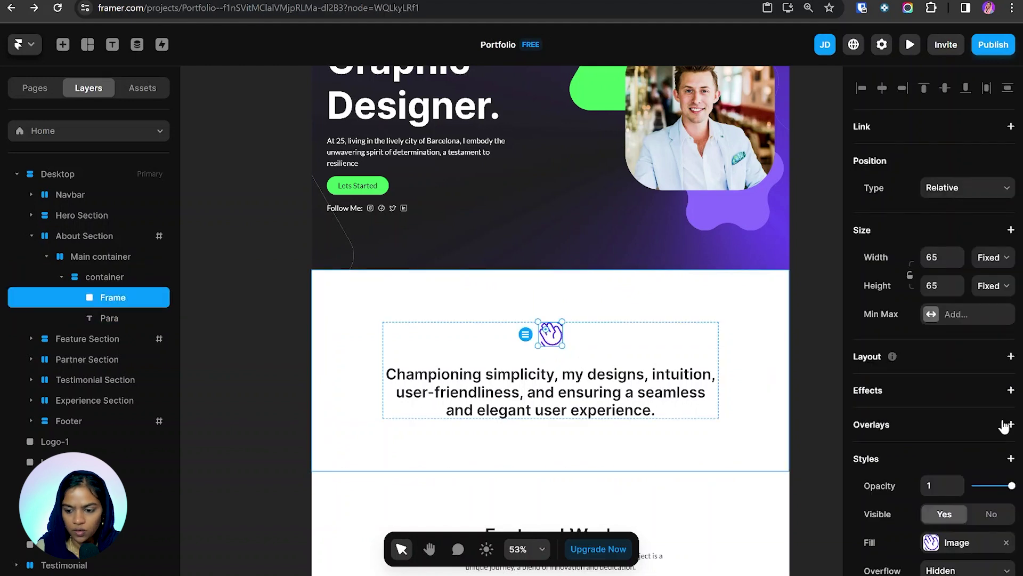
pyautogui.click(1011, 392)
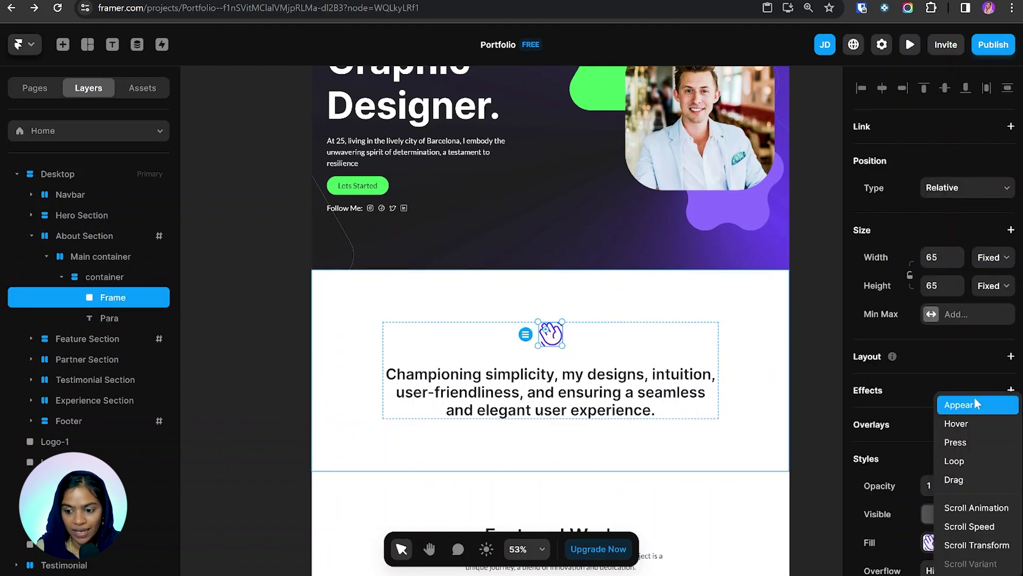
pyautogui.click(989, 509)
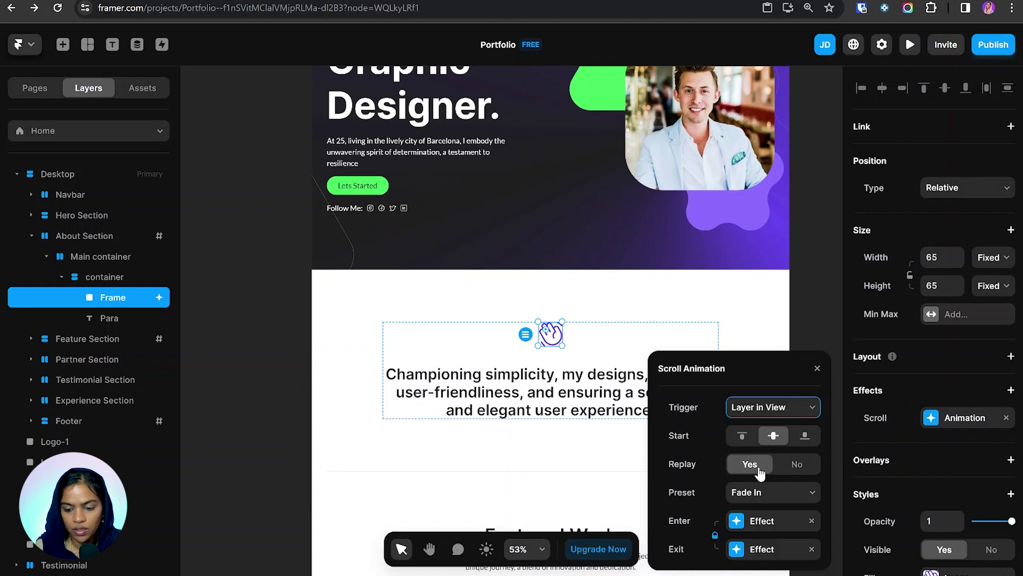
# Set the hand icon's scroll enter and exit effect to opacity 0 with a vertical offset of 47.
pyautogui.click(749, 524)
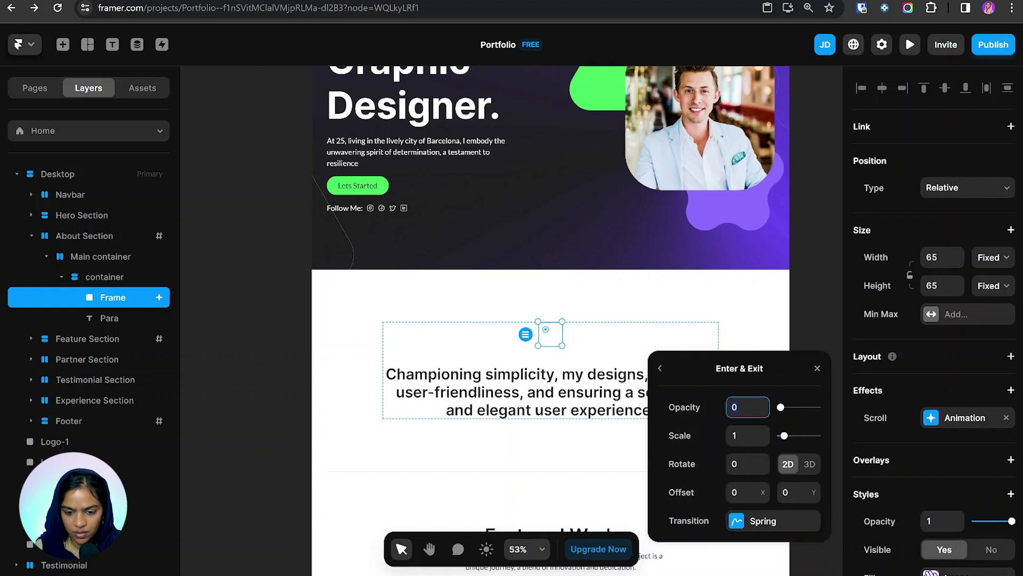
pyautogui.moveTo(816, 493); pyautogui.dragTo(816, 457)
pyautogui.moveTo(787, 408); pyautogui.dragTo(770, 411)
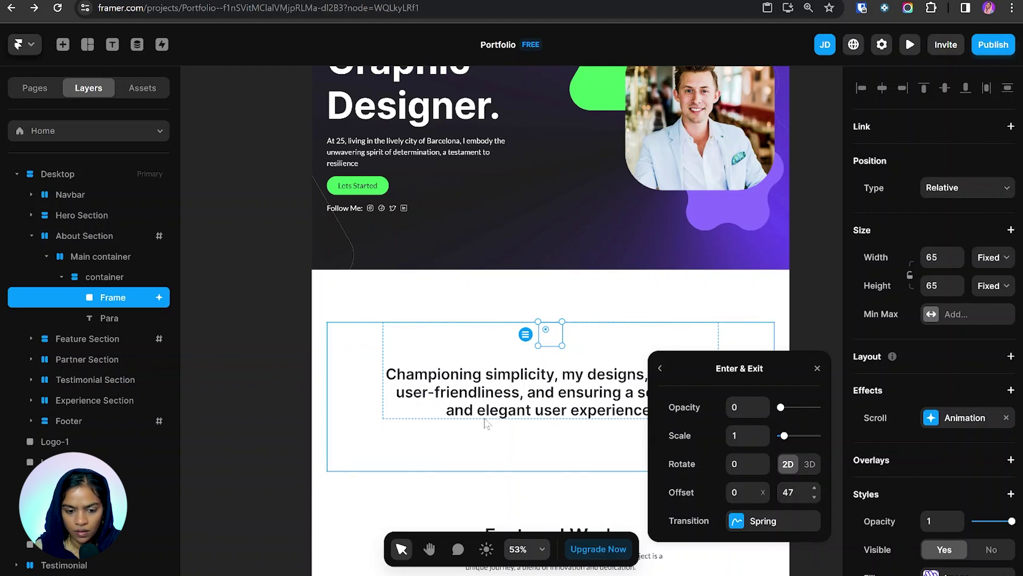
# Copy the hand icon's Scroll Animation effect and paste it onto the About Section paragraph.
pyautogui.rightClick(975, 422)
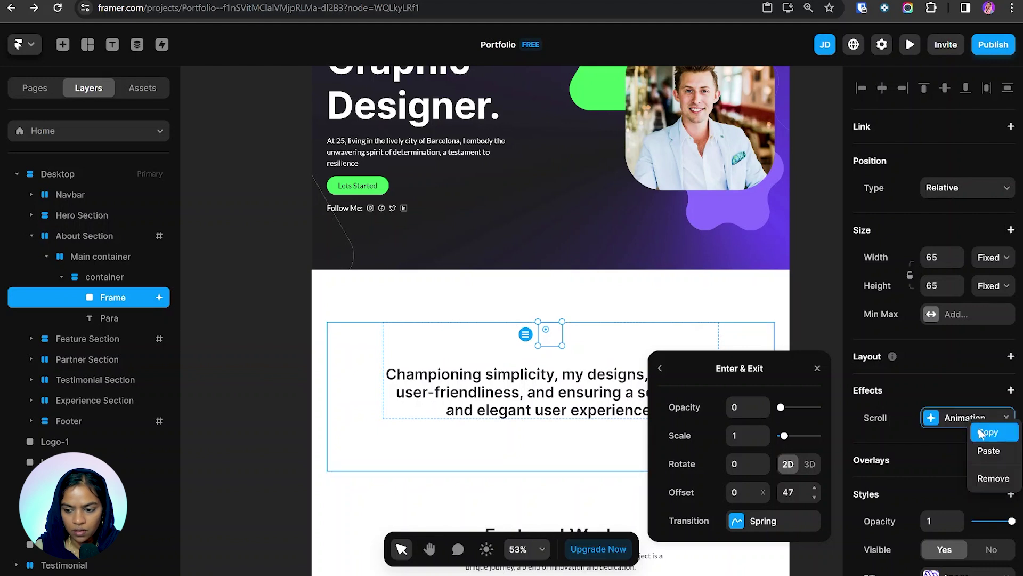
pyautogui.click(979, 431)
pyautogui.click(107, 319)
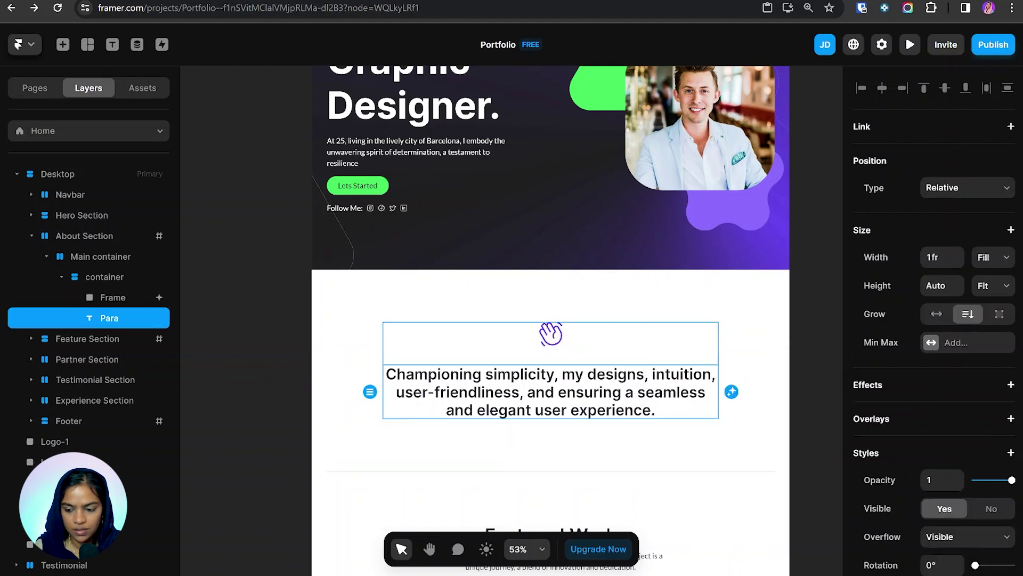
pyautogui.click(960, 395)
pyautogui.click(967, 377)
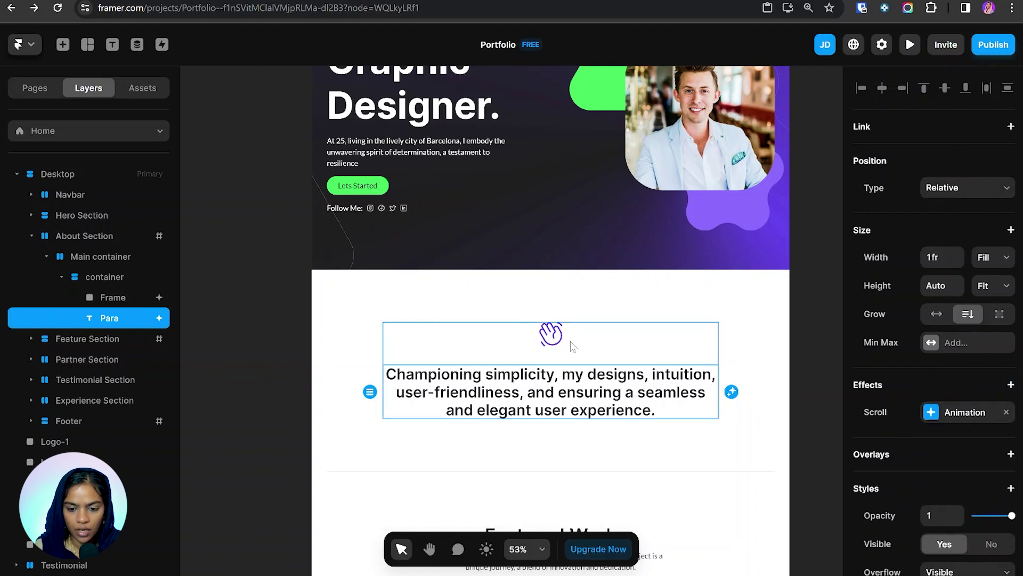
# Preview the page to check the scroll animations of the About Section's icon and paragraph.
pyautogui.click(574, 294)
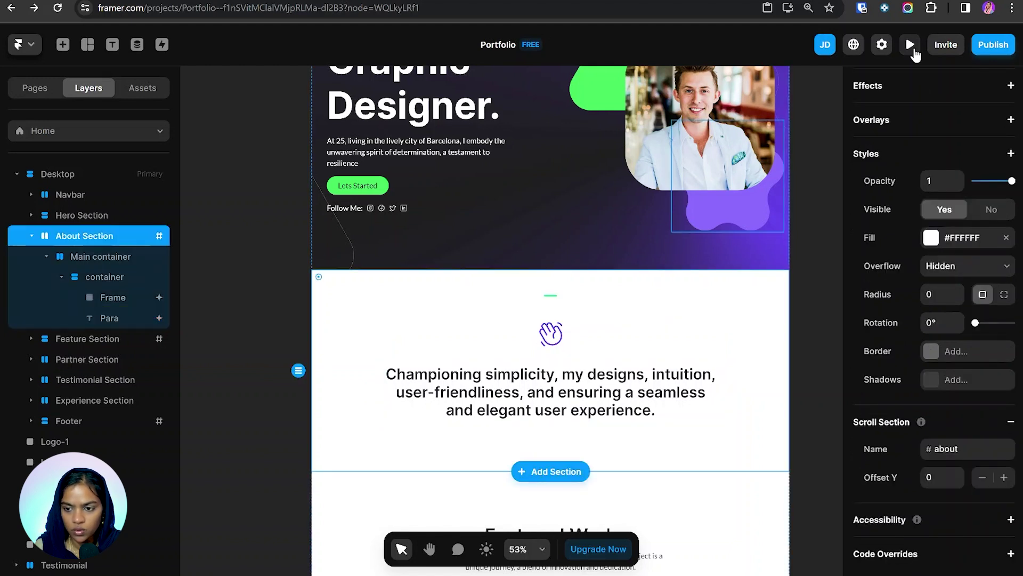
pyautogui.click(910, 45)
pyautogui.scroll(-4, 468, 373)
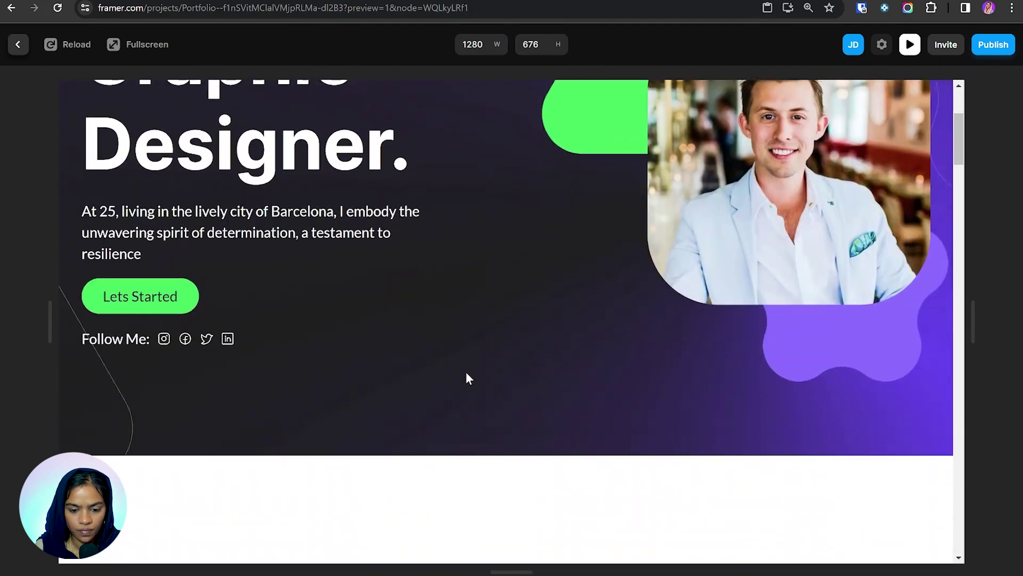
pyautogui.scroll(-5, 468, 378)
pyautogui.scroll(1, 468, 379)
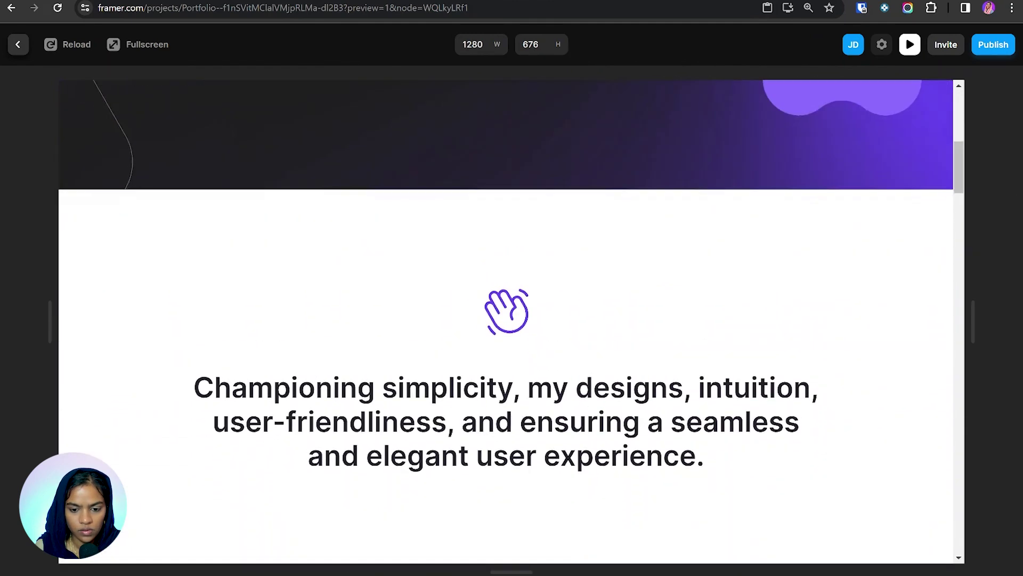
pyautogui.scroll(8, 439, 139)
pyautogui.click(14, 47)
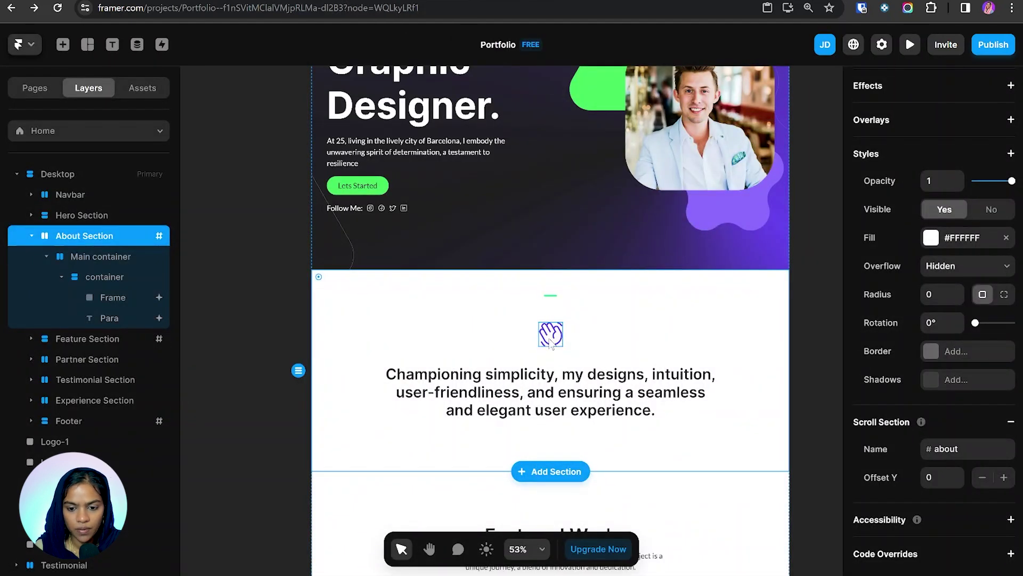
pyautogui.scroll(-3, 552, 344)
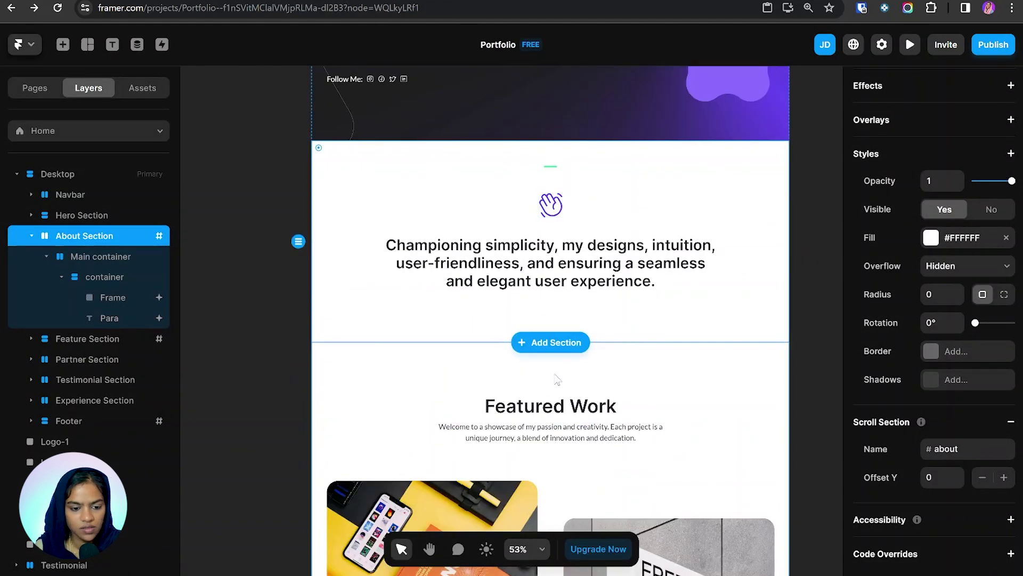